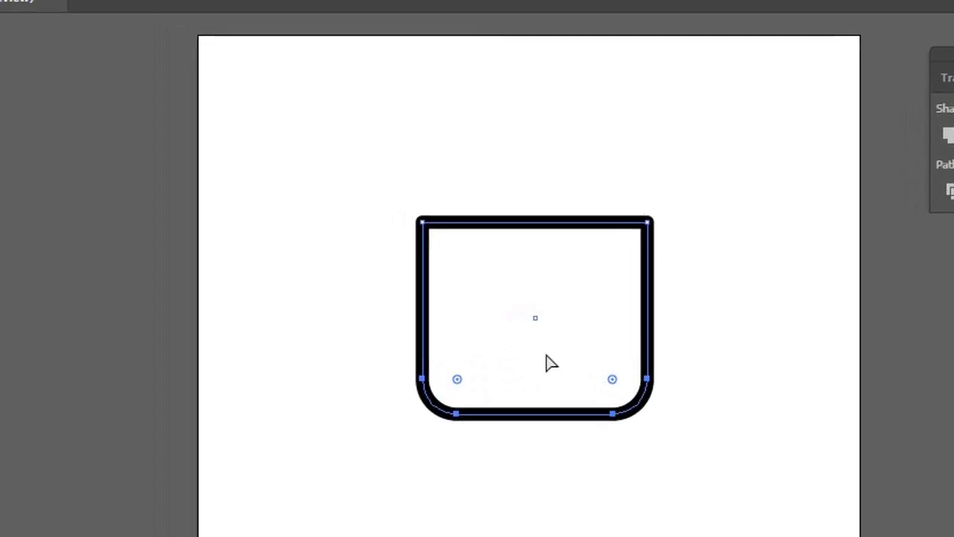
Draw a small horizontal rectangle with the Rectangle tool above the pot body.
{"action": "left_click", "coordinate": [164, 195]}
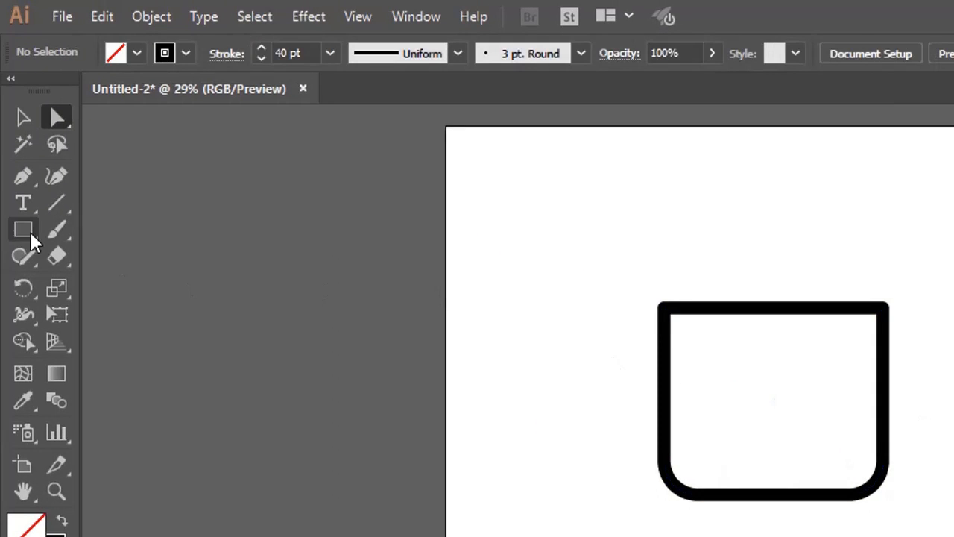
{"action": "left_click", "coordinate": [23, 230]}
{"action": "left_click_drag", "start_coordinate": [689, 238], "coordinate": [784, 269]}
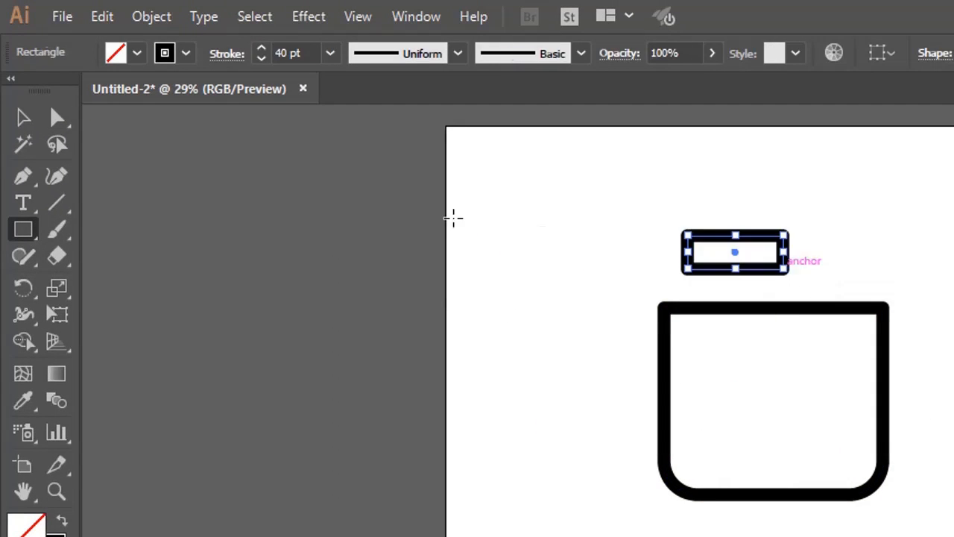
Fully round only the two left corners of the small rectangle, keeping its right corners square.
{"action": "left_click", "coordinate": [57, 119]}
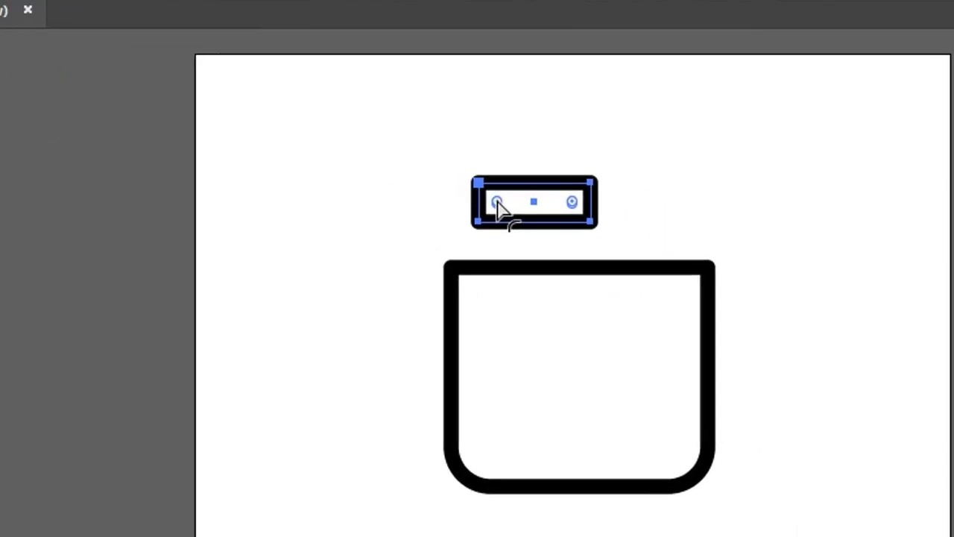
{"action": "mouse_move", "coordinate": [497, 202]}
{"action": "left_mouse_down"}
{"action": "mouse_move", "coordinate": [529, 201]}
{"action": "mouse_move", "coordinate": [497, 200]}
{"action": "mouse_move", "coordinate": [508, 202]}
{"action": "left_mouse_up"}
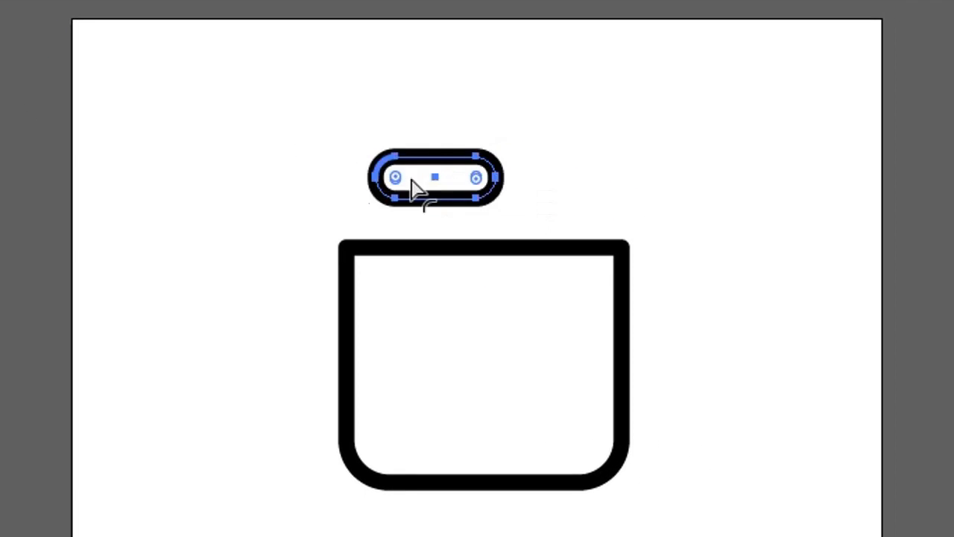
{"action": "key", "text": "ctrl+z"}
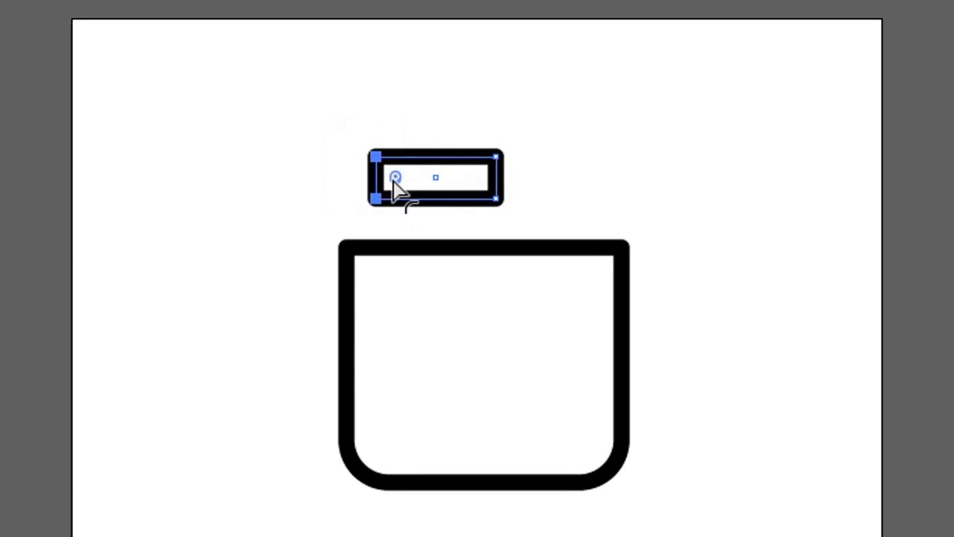
{"action": "left_click_drag", "start_coordinate": [395, 179], "coordinate": [393, 179]}
Slant the small handle shape by raising its left end about 52 px and shorten it by moving its right edge about 83 px inward.
{"action": "left_click_drag", "start_coordinate": [344, 122], "coordinate": [390, 185]}
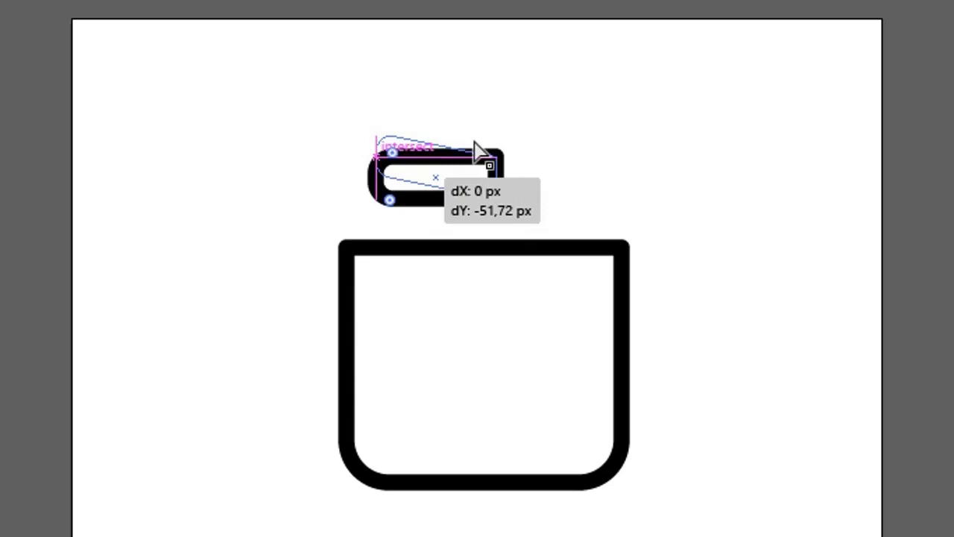
{"action": "left_click_drag", "start_coordinate": [474, 142], "coordinate": [476, 141]}
{"action": "left_click_drag", "start_coordinate": [531, 209], "coordinate": [461, 200]}
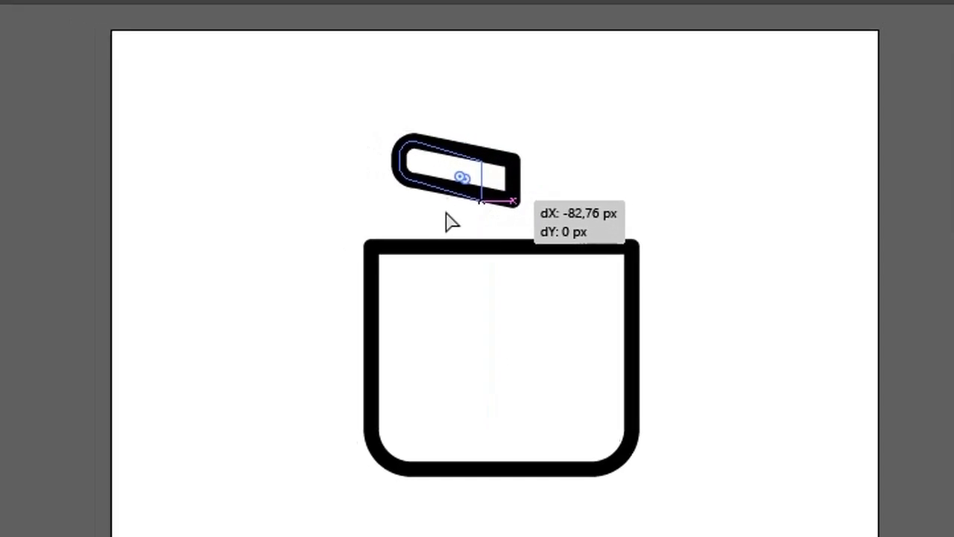
Move the slanted handle against the outer left wall of the pot, slightly below the top edge.
{"action": "left_click", "coordinate": [18, 94]}
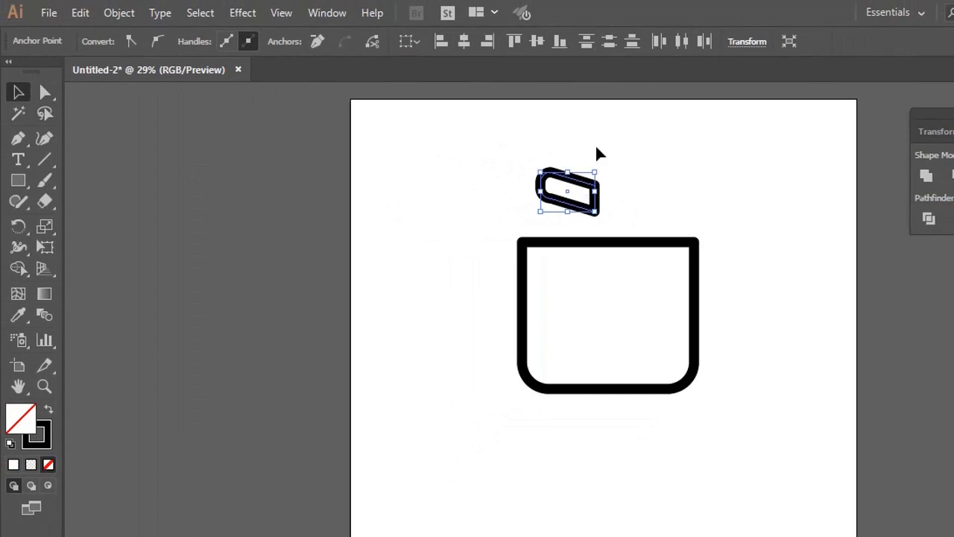
{"action": "left_click", "coordinate": [600, 154]}
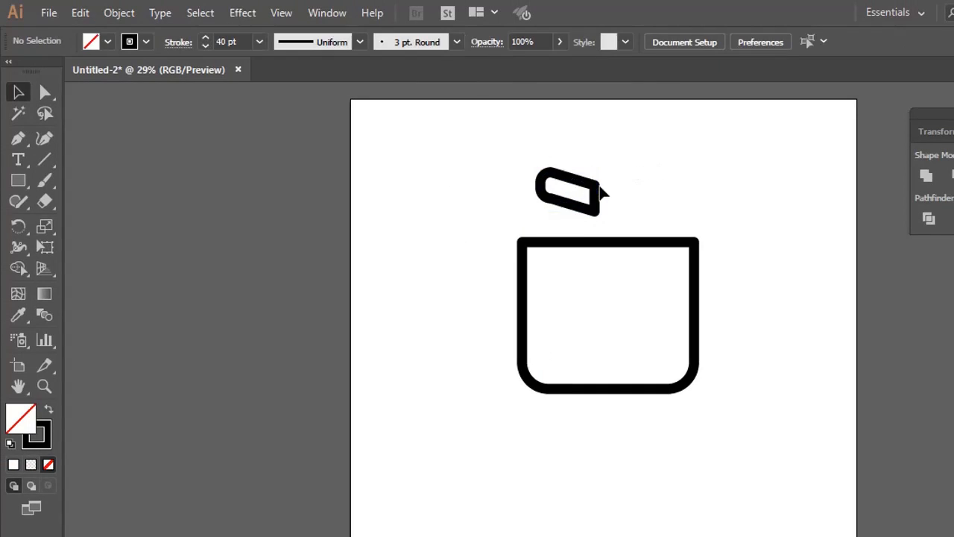
{"action": "left_click_drag", "start_coordinate": [585, 201], "coordinate": [391, 219]}
{"action": "left_click_drag", "start_coordinate": [399, 267], "coordinate": [400, 290]}
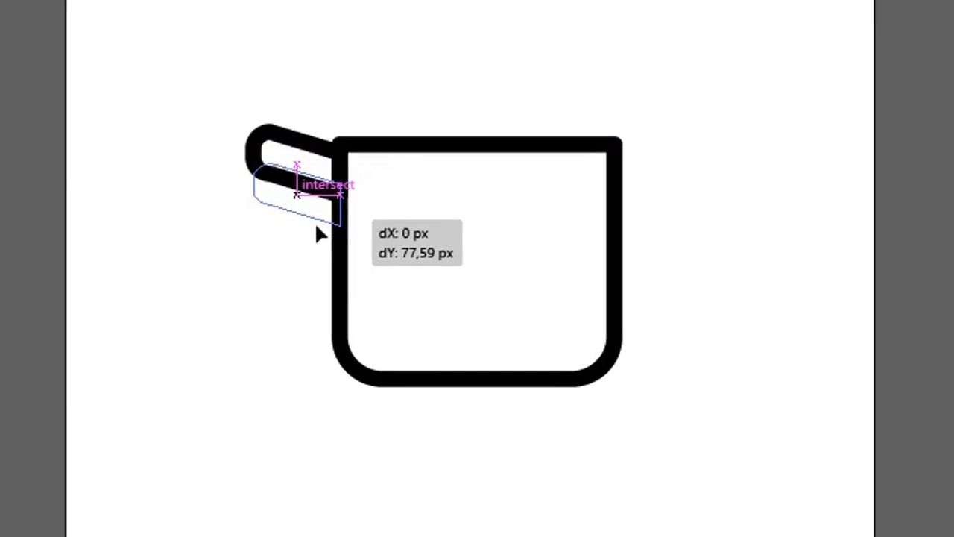
Duplicate the handle to the pot's right side and reflect the copy across the vertical axis.
{"action": "left_click_drag", "start_coordinate": [317, 234], "coordinate": [686, 266]}
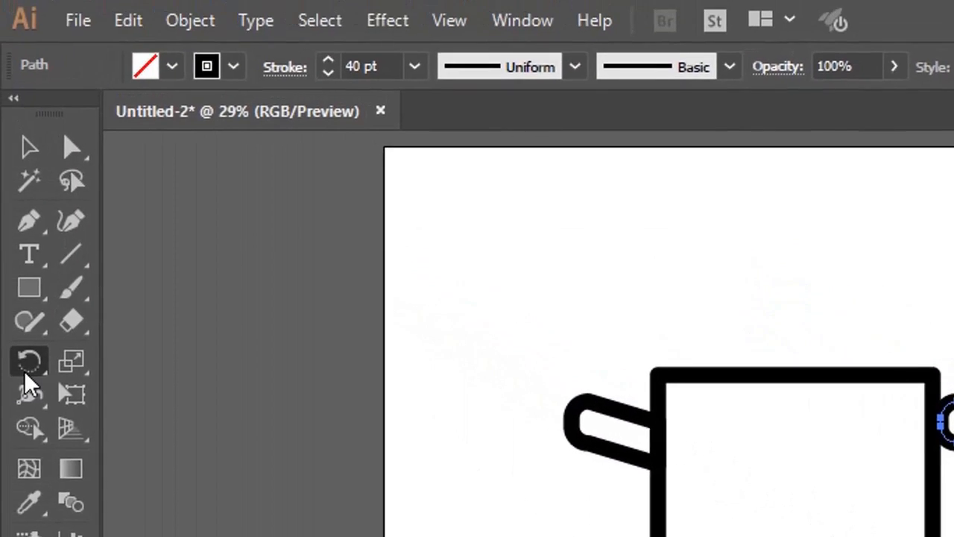
{"action": "left_click", "coordinate": [23, 248]}
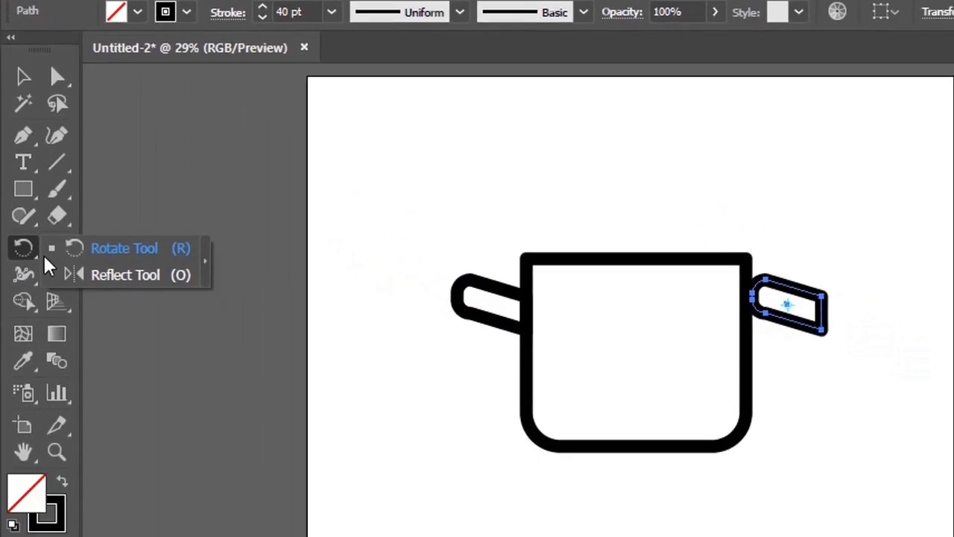
{"action": "left_click", "coordinate": [85, 274]}
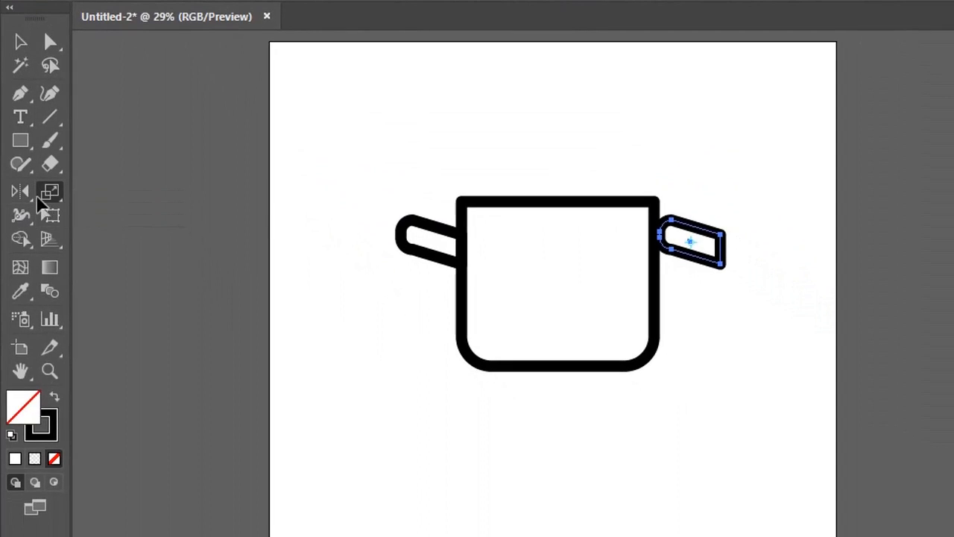
{"action": "double_click", "coordinate": [46, 194]}
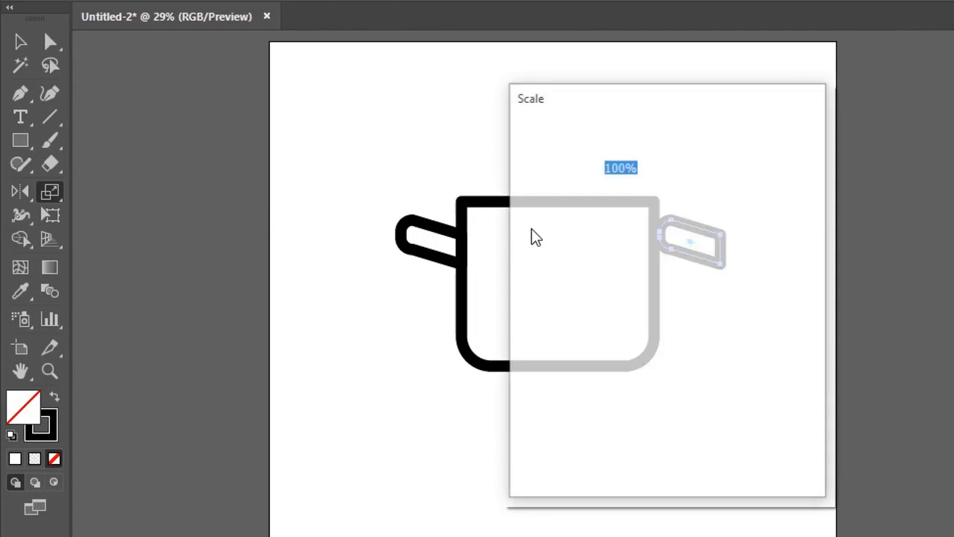
{"action": "left_click", "coordinate": [699, 464]}
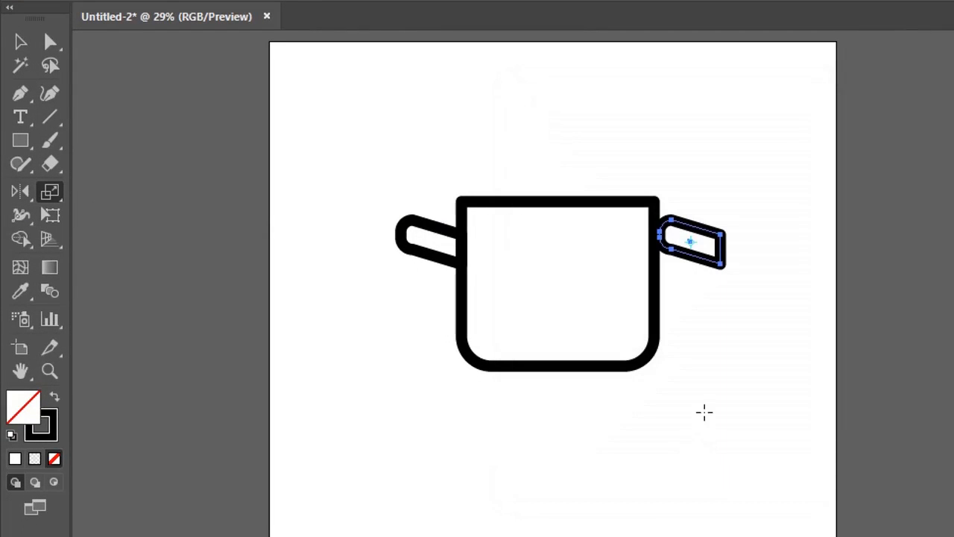
{"action": "double_click", "coordinate": [20, 191]}
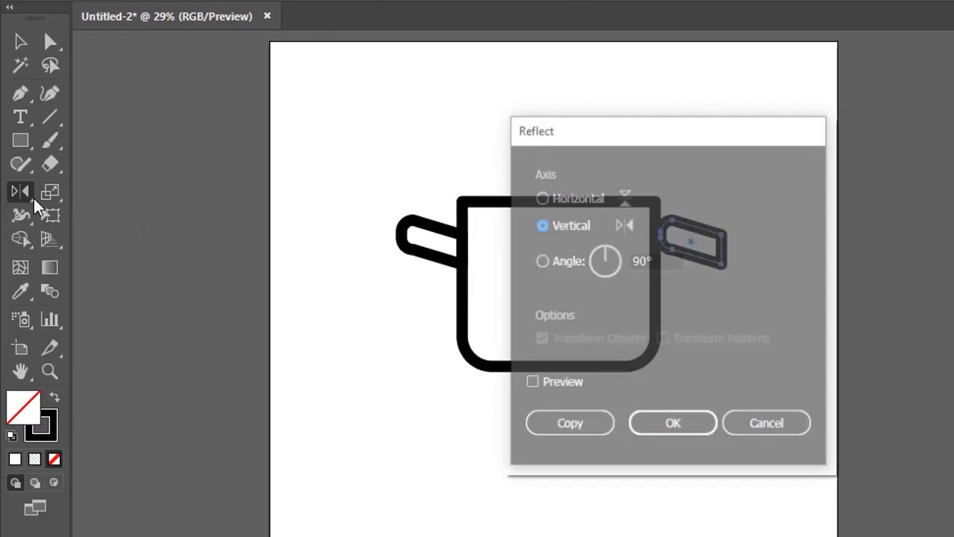
{"action": "left_click", "coordinate": [679, 439]}
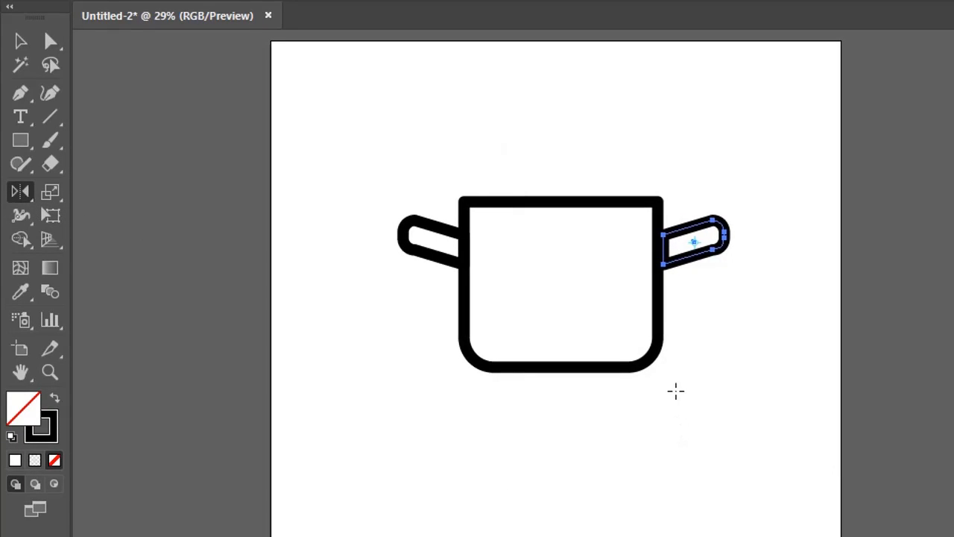
Nudge the mirrored handle so its straight end meets the pot's right wall.
{"action": "key", "text": "v"}
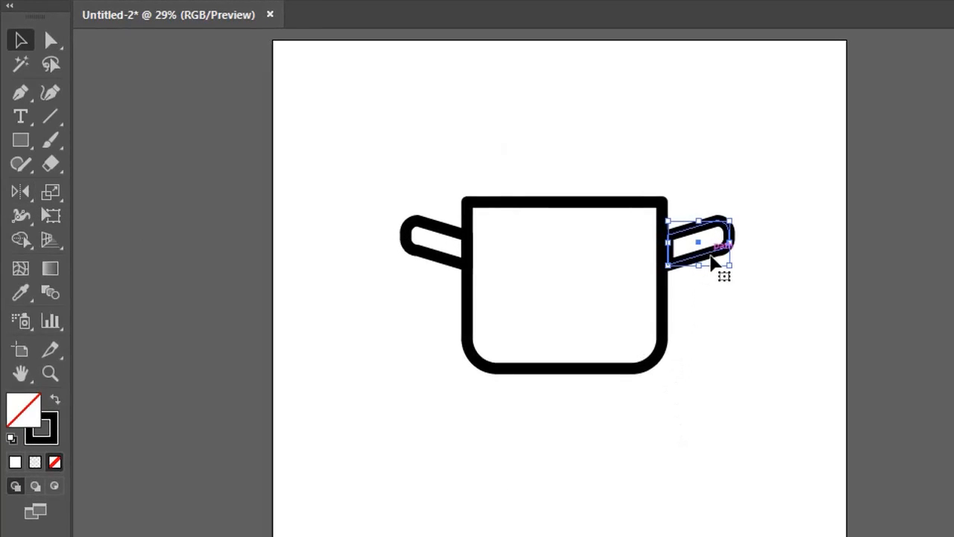
{"action": "left_click_drag", "start_coordinate": [712, 261], "coordinate": [706, 260]}
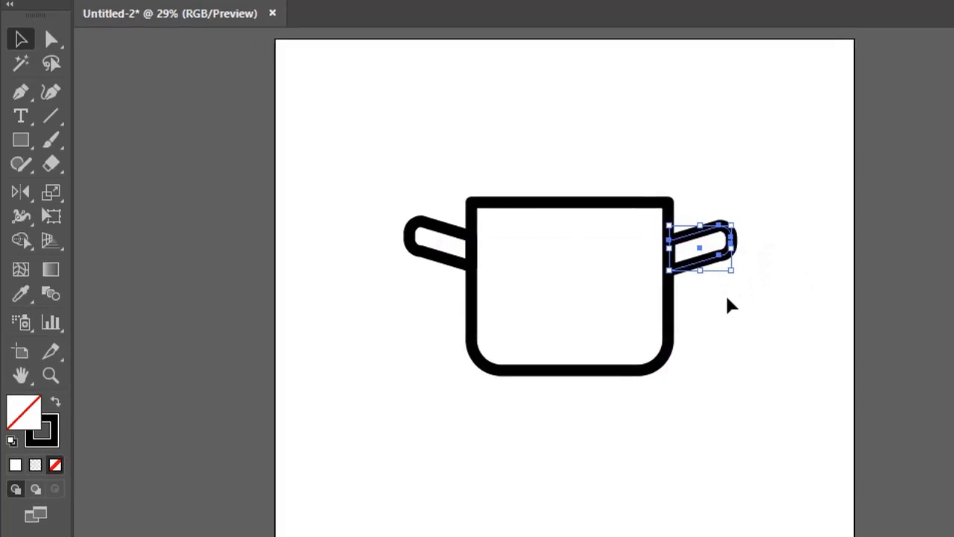
{"action": "left_click", "coordinate": [532, 277]}
Move both handles together further down the sides of the pot.
{"action": "left_click", "coordinate": [462, 265]}
{"action": "left_click", "coordinate": [694, 261], "text": "shift"}
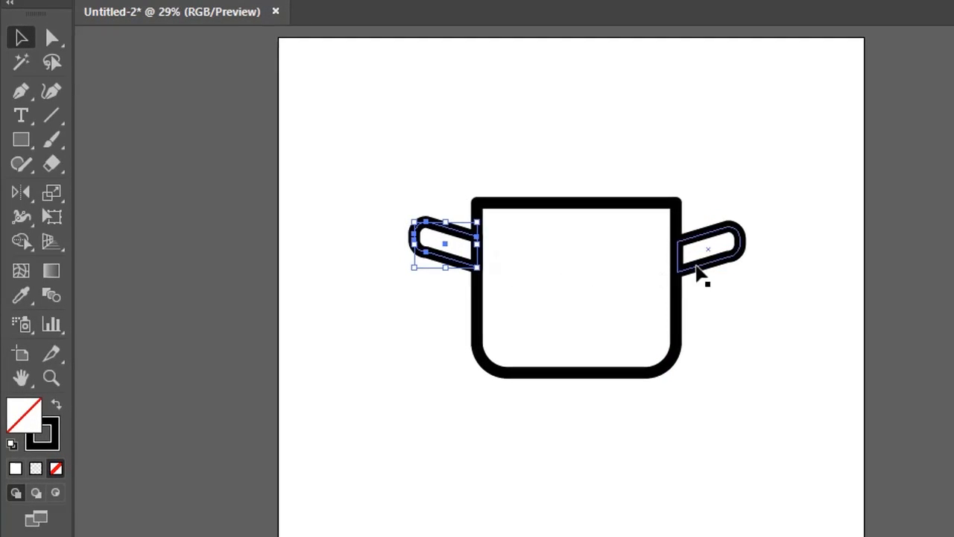
{"action": "left_click_drag", "start_coordinate": [703, 267], "coordinate": [712, 298]}
{"action": "left_click", "coordinate": [157, 202]}
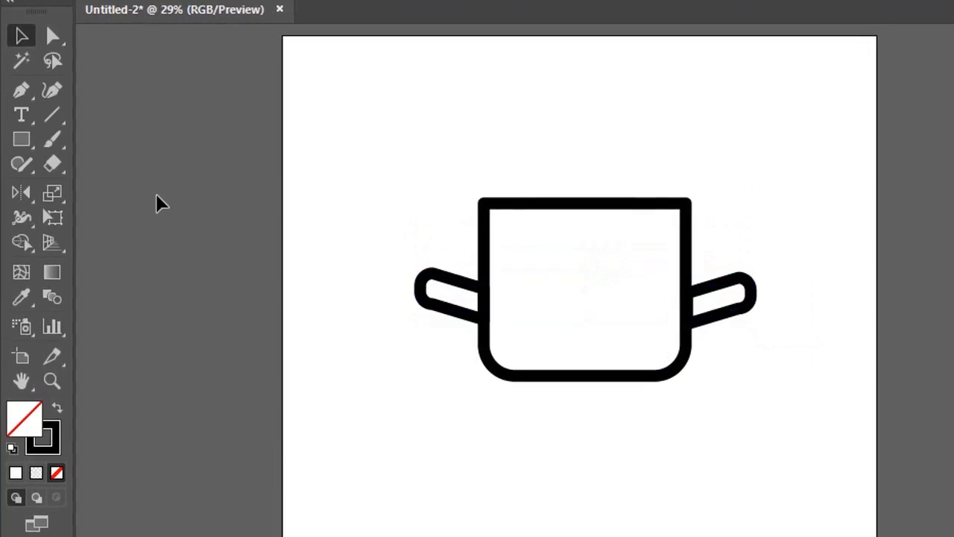
Draw a wide, thin rectangle across the pot's top edge as a rim, and reduce its height and width to overhang slightly.
{"action": "left_click", "coordinate": [32, 148]}
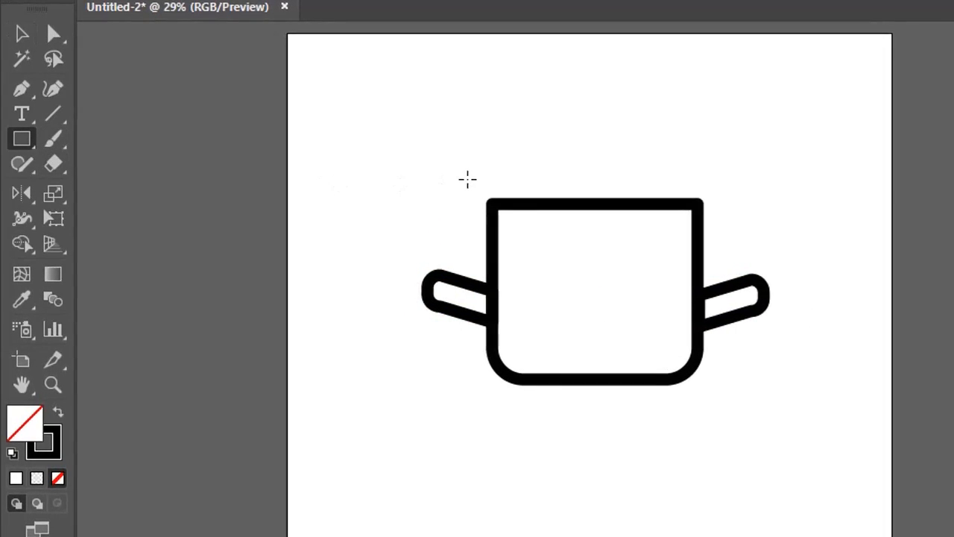
{"action": "left_click_drag", "start_coordinate": [464, 177], "coordinate": [731, 222]}
{"action": "key", "text": "v"}
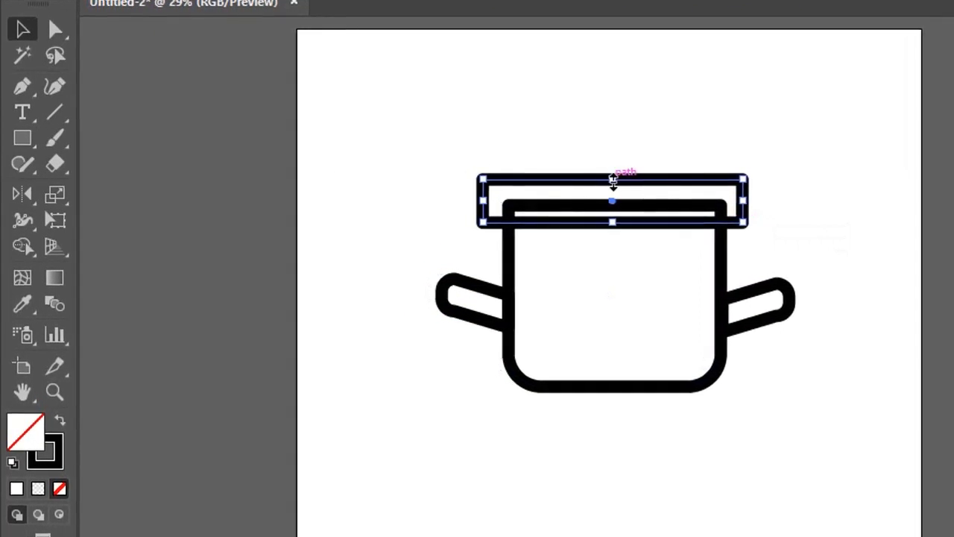
{"action": "left_click_drag", "start_coordinate": [620, 177], "coordinate": [624, 188]}
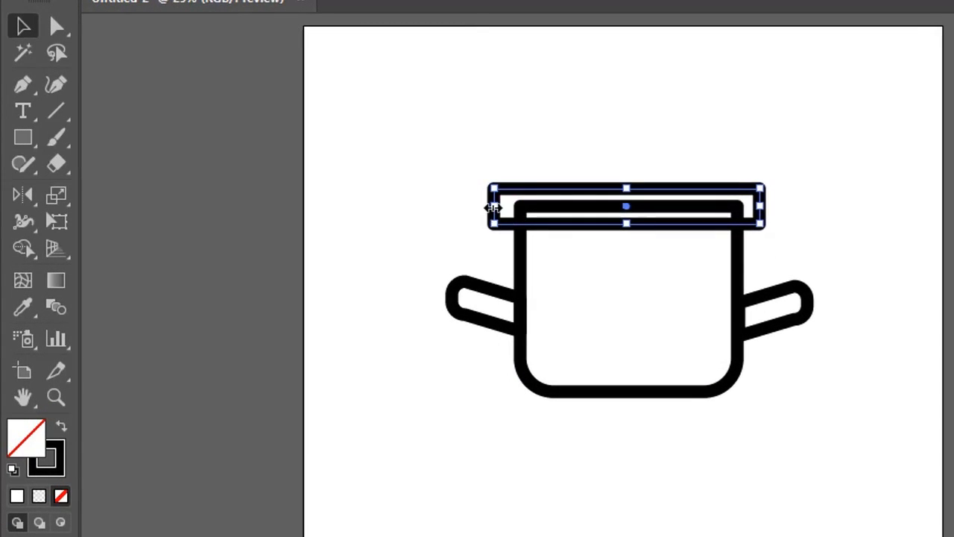
{"action": "mouse_move", "coordinate": [492, 205]}
{"action": "left_mouse_down"}
{"action": "mouse_move", "coordinate": [505, 207]}
{"action": "mouse_move", "coordinate": [495, 206]}
{"action": "left_mouse_up"}
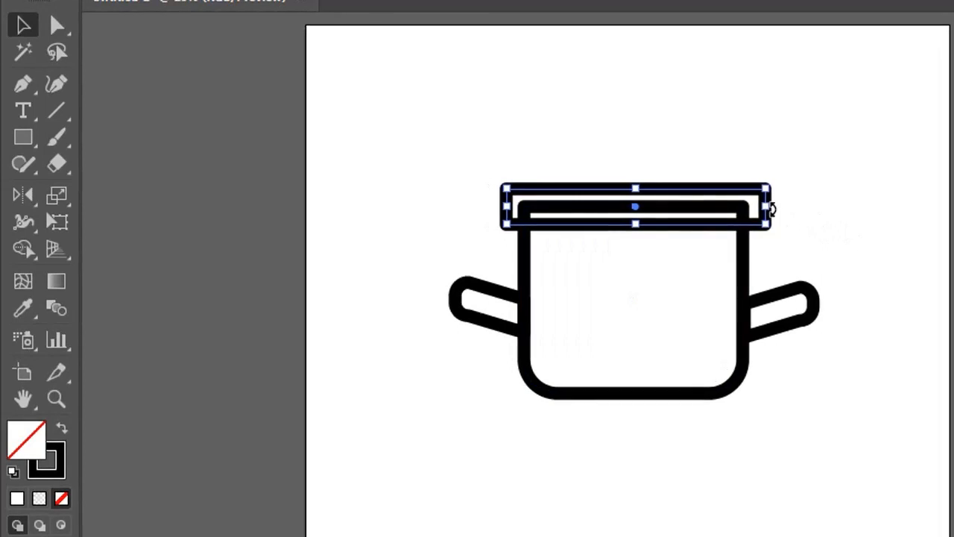
{"action": "left_click_drag", "start_coordinate": [764, 206], "coordinate": [762, 208]}
{"action": "left_click", "coordinate": [793, 137]}
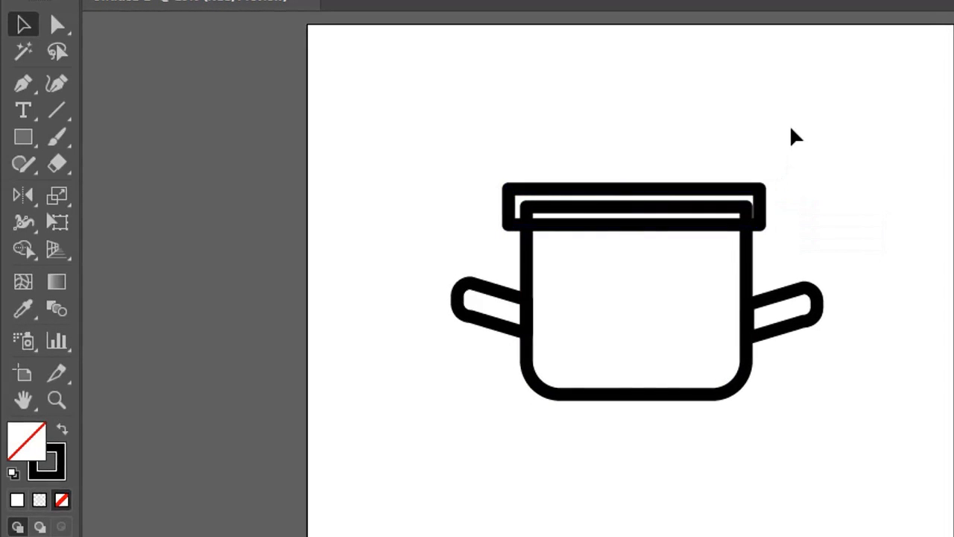
Center the rim rectangle horizontally over the pot body.
{"action": "left_click_drag", "start_coordinate": [792, 128], "coordinate": [589, 157]}
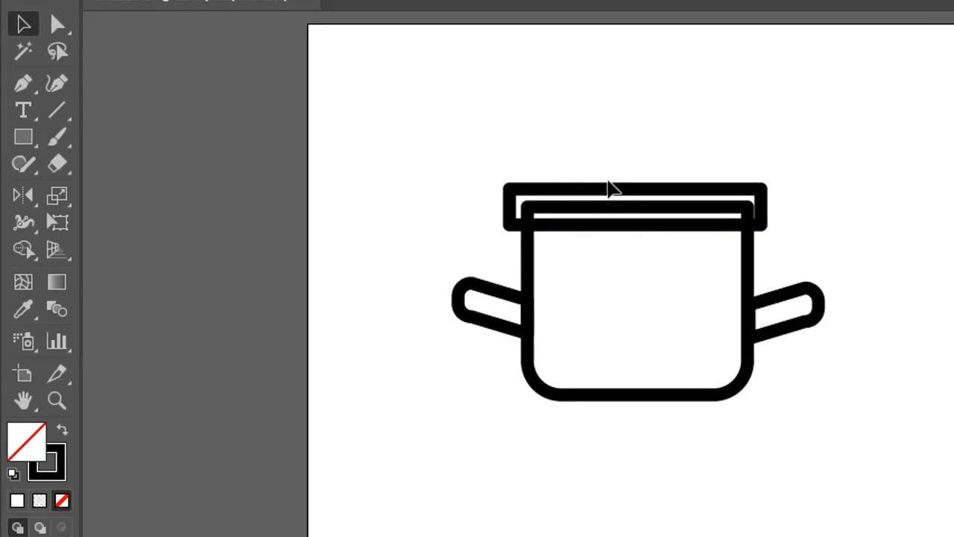
{"action": "left_click_drag", "start_coordinate": [612, 192], "coordinate": [641, 158]}
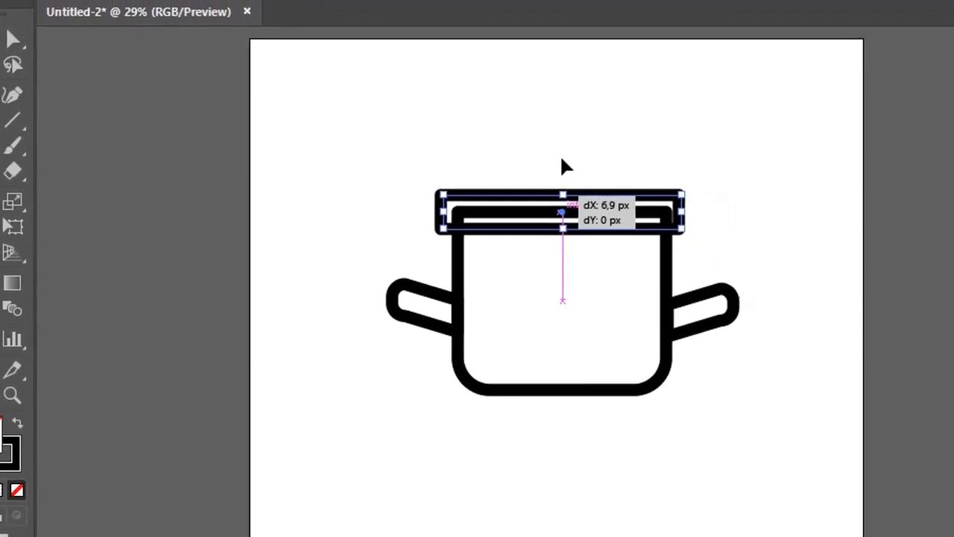
{"action": "left_click_drag", "start_coordinate": [562, 158], "coordinate": [562, 160]}
Unite the rim rectangle and the pot body into a single outline with the Pathfinder.
{"action": "left_click_drag", "start_coordinate": [428, 148], "coordinate": [689, 236]}
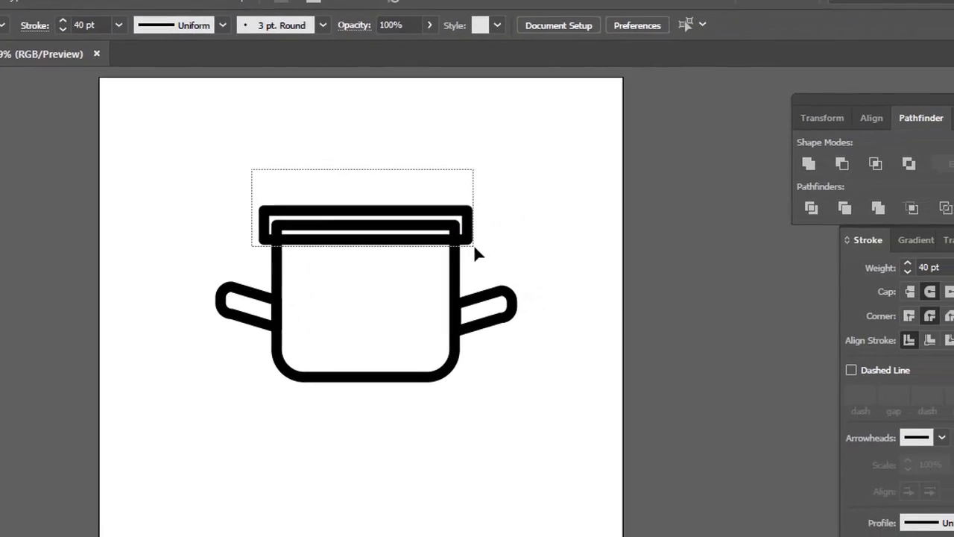
{"action": "left_click_drag", "start_coordinate": [477, 253], "coordinate": [483, 257]}
{"action": "left_click", "coordinate": [809, 163]}
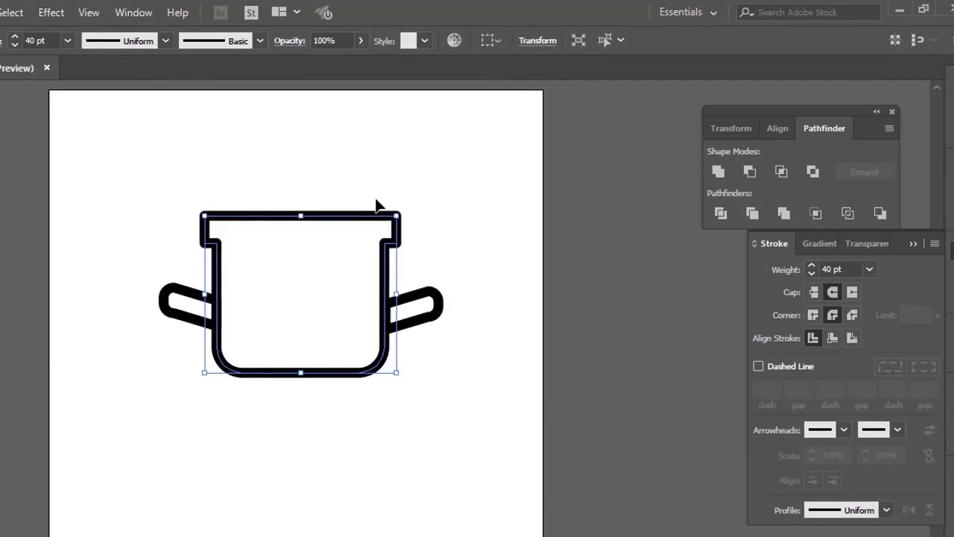
{"action": "left_click", "coordinate": [354, 273]}
Slightly round all the corners of the pot's rim, including the inner corners where it meets the body.
{"action": "left_click", "coordinate": [379, 277], "text": "ctrl"}
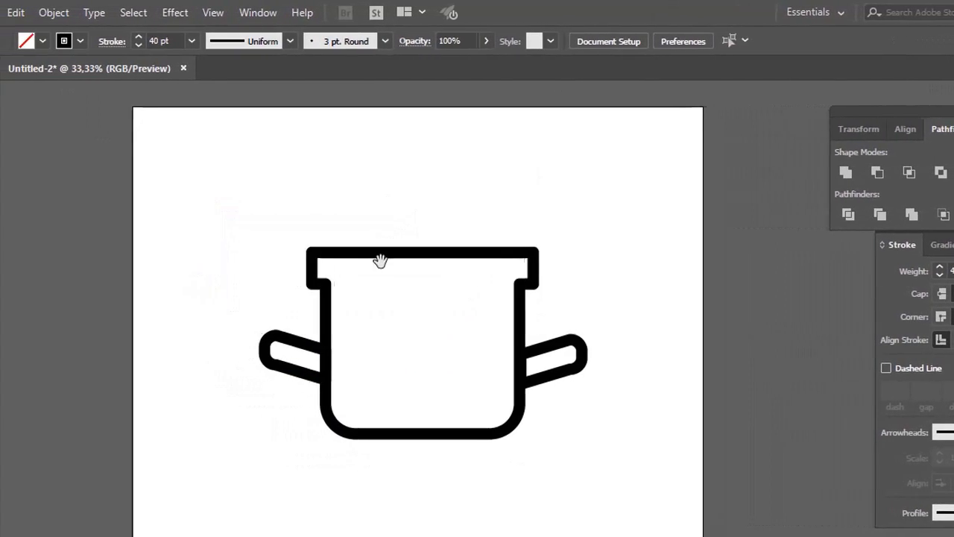
{"action": "left_click", "coordinate": [500, 352], "text": "ctrl"}
{"action": "left_click_drag", "start_coordinate": [450, 311], "coordinate": [325, 238]}
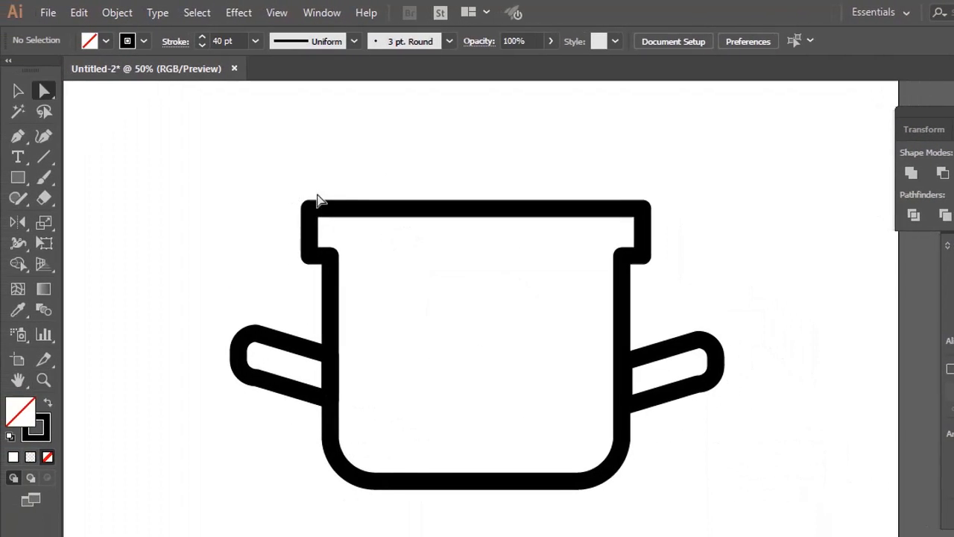
{"action": "left_click_drag", "start_coordinate": [292, 190], "coordinate": [666, 298]}
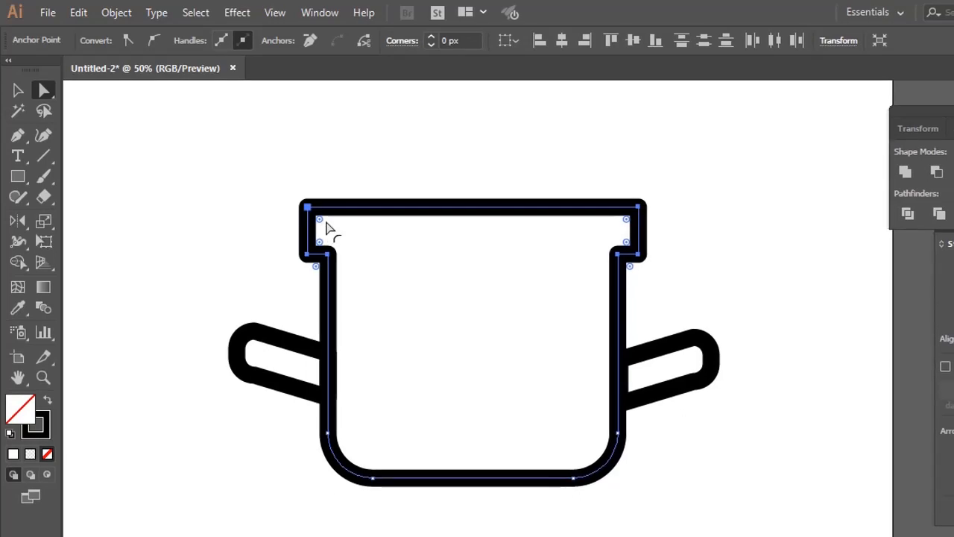
{"action": "left_click_drag", "start_coordinate": [325, 223], "coordinate": [375, 231]}
{"action": "left_click", "coordinate": [460, 181]}
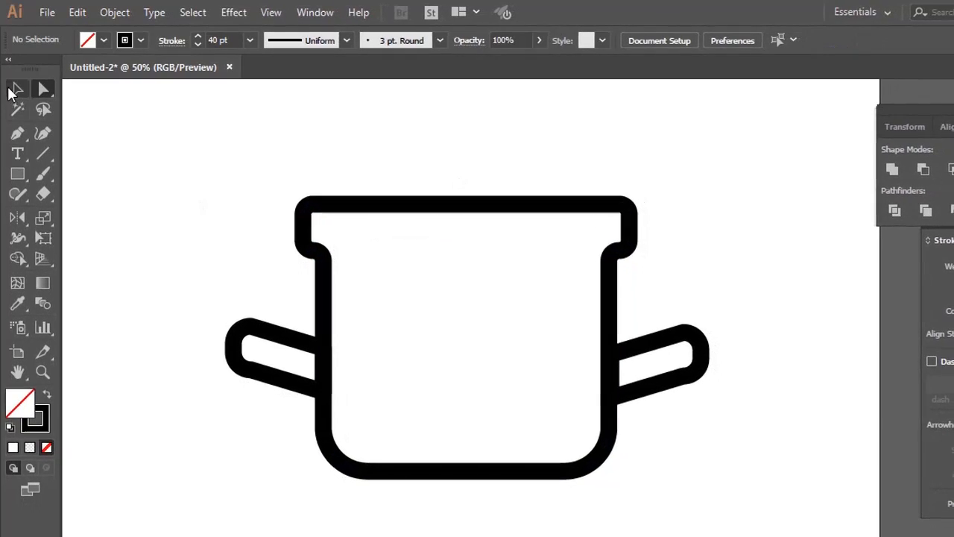
Move both slanted handles up the sides of the pot, to just beneath the rim.
{"action": "left_click", "coordinate": [17, 90]}
{"action": "left_click", "coordinate": [314, 343]}
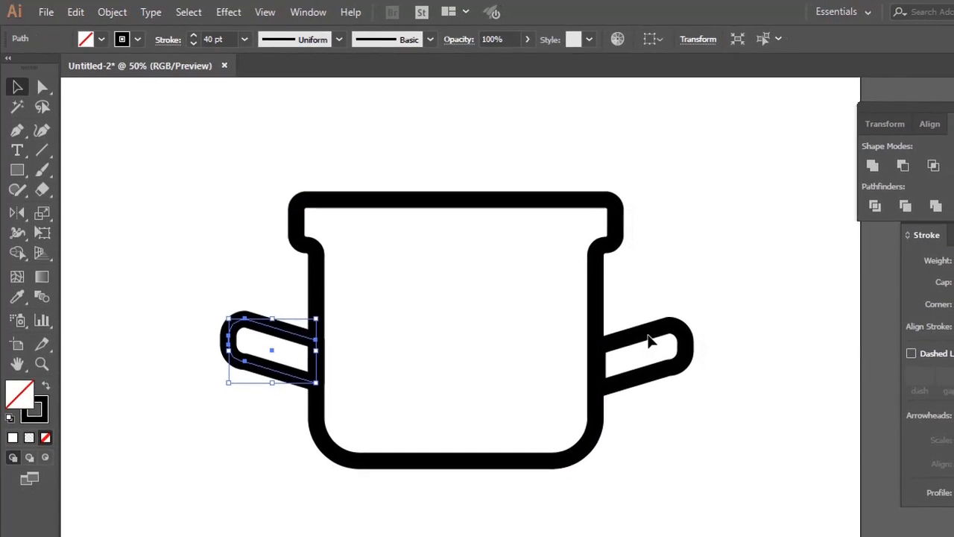
{"action": "left_click", "coordinate": [646, 334], "text": "shift"}
{"action": "left_click_drag", "start_coordinate": [641, 337], "coordinate": [606, 237]}
{"action": "left_click", "coordinate": [685, 240]}
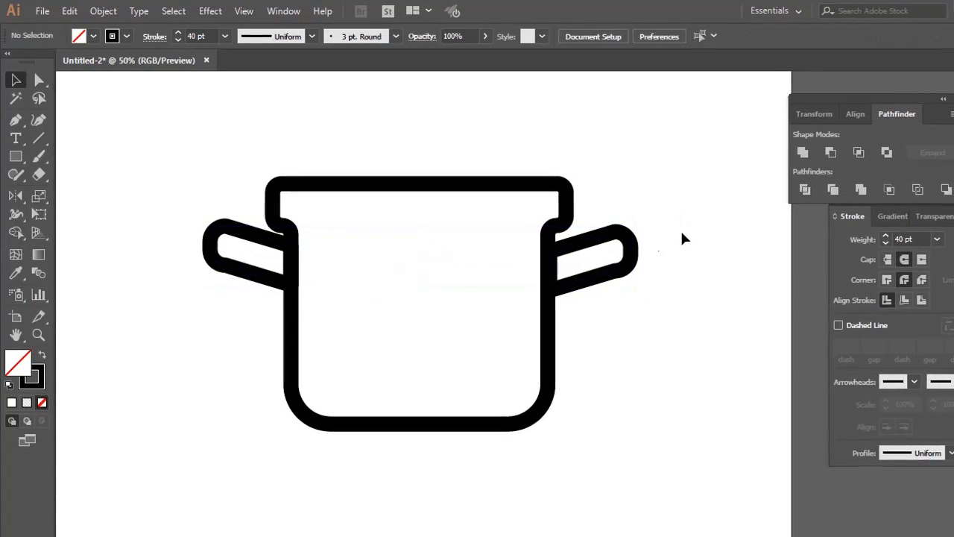
{"action": "left_click", "coordinate": [633, 251]}
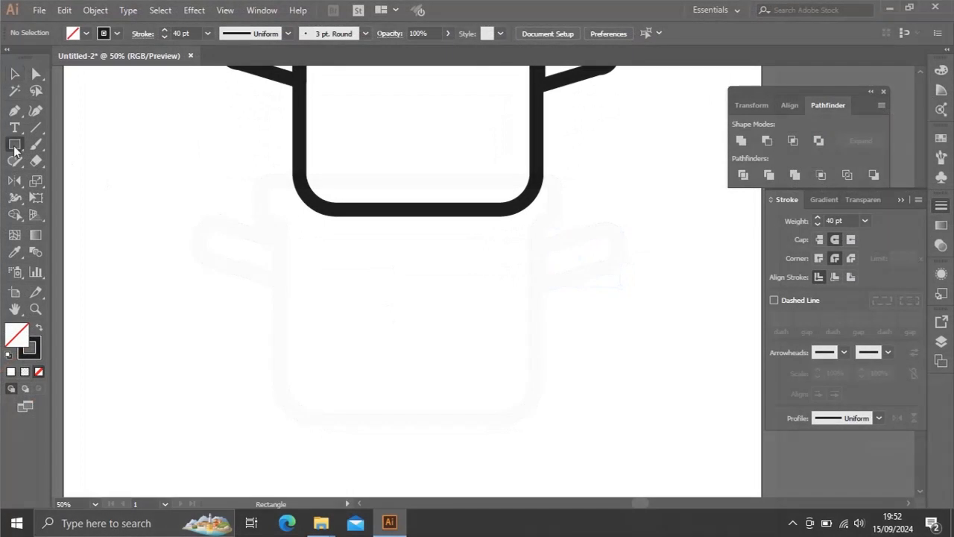
Draw three rectangles below the pot: a large one, a wider thin one beneath it and a small upright one.
{"action": "left_click", "coordinate": [14, 146]}
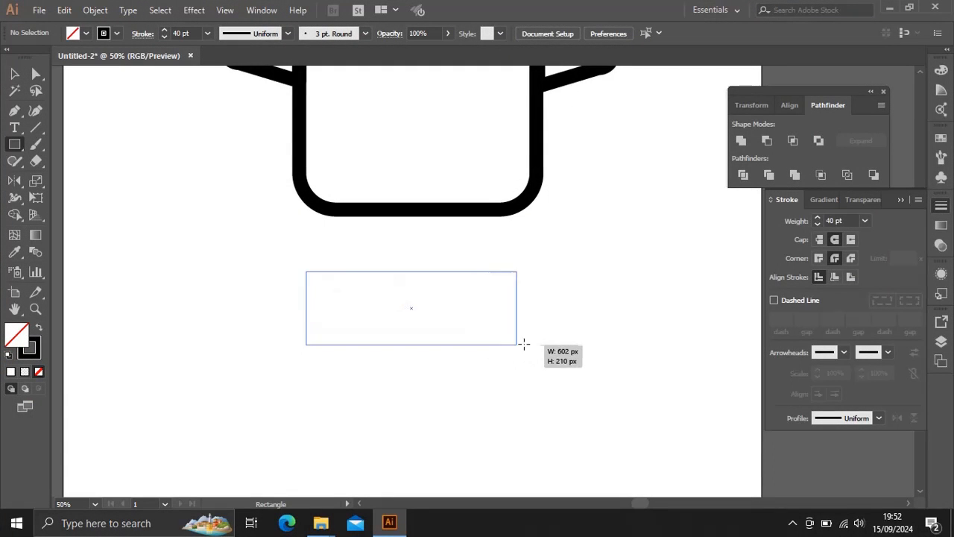
{"action": "left_click_drag", "start_coordinate": [599, 342], "coordinate": [599, 342]}
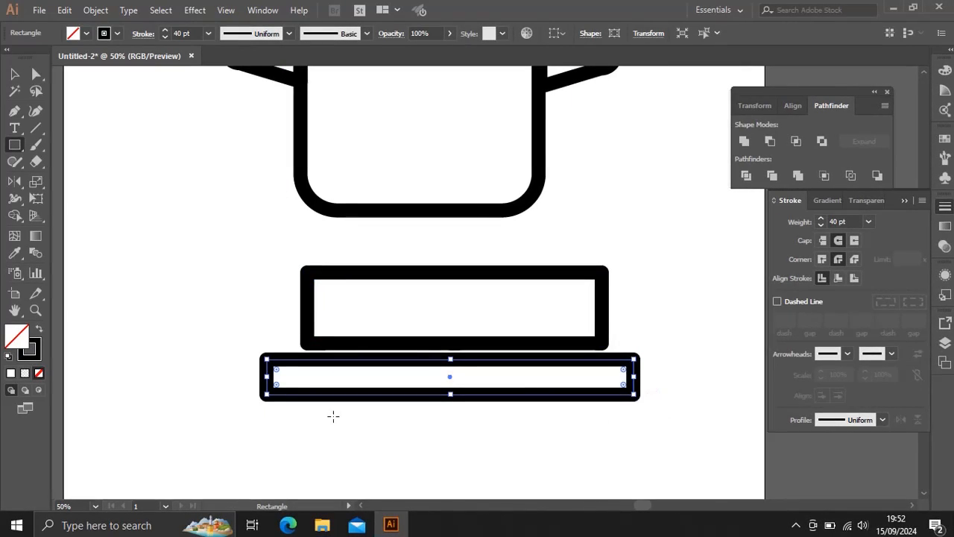
{"action": "left_click_drag", "start_coordinate": [353, 462], "coordinate": [353, 463]}
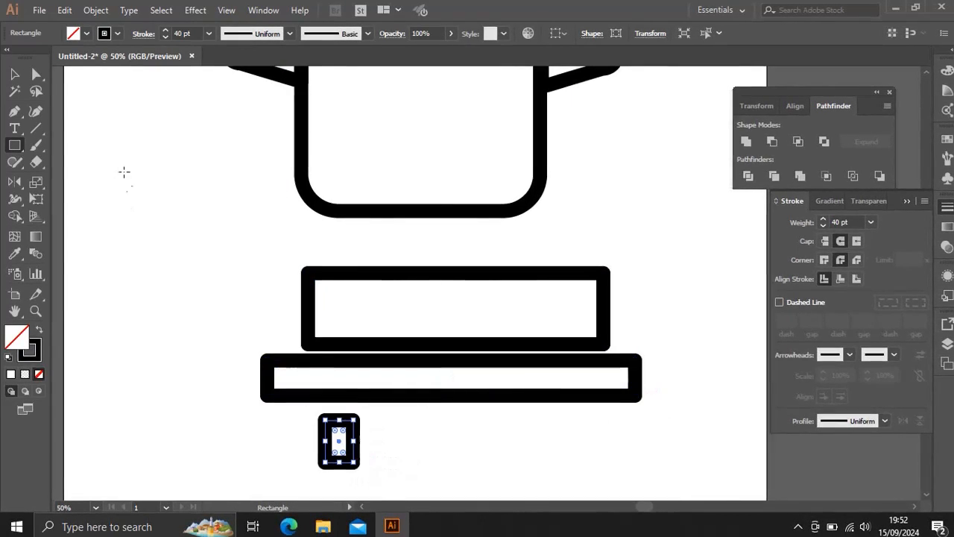
Raise the top edge of the large rectangle below the pot and generously round its two top corners.
{"action": "left_click", "coordinate": [35, 73]}
{"action": "left_click_drag", "start_coordinate": [272, 247], "coordinate": [615, 276]}
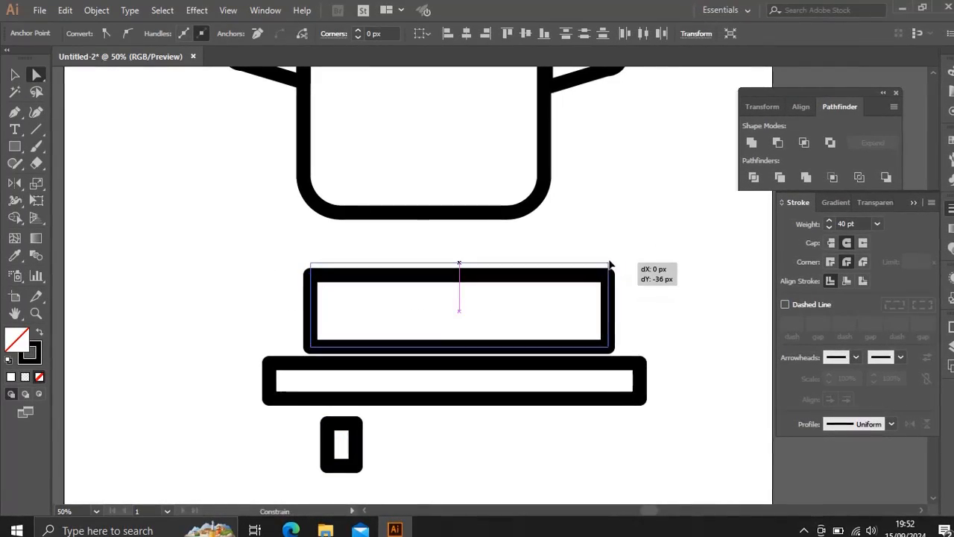
{"action": "left_click_drag", "start_coordinate": [354, 260], "coordinate": [353, 261]}
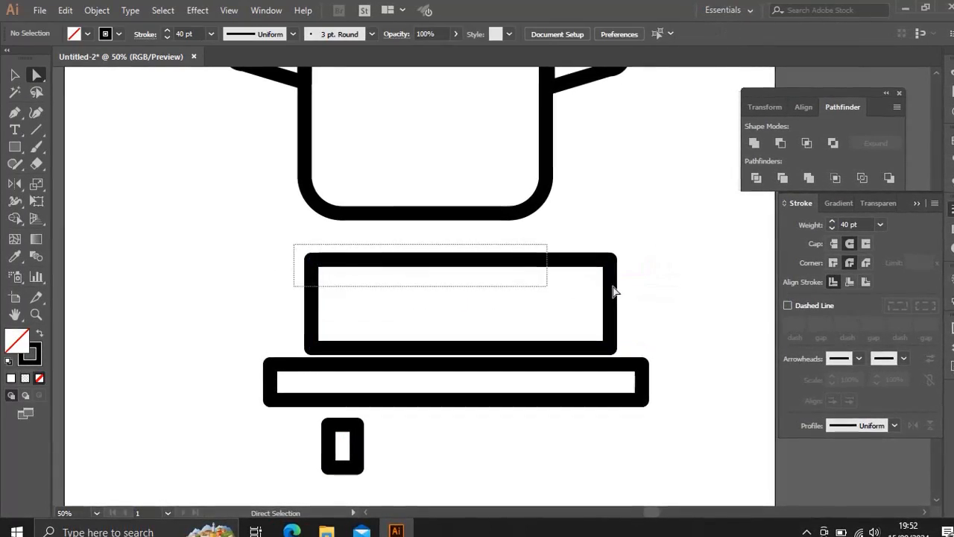
{"action": "left_click_drag", "start_coordinate": [613, 291], "coordinate": [434, 283]}
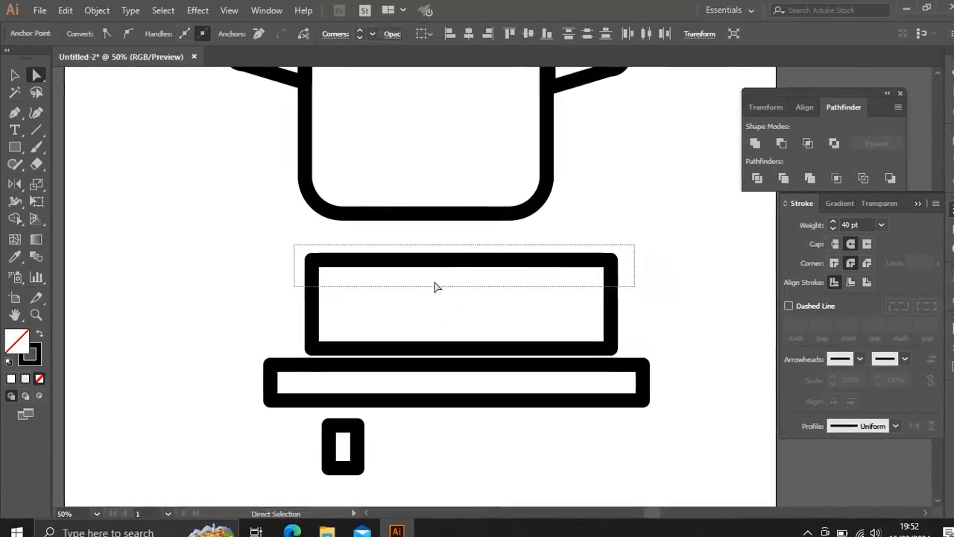
{"action": "left_click_drag", "start_coordinate": [325, 275], "coordinate": [390, 275]}
{"action": "left_click", "coordinate": [697, 353]}
Round all corners of the wide thin rectangle to a 50 px radius so its ends form semicircles.
{"action": "left_click_drag", "start_coordinate": [720, 355], "coordinate": [634, 420]}
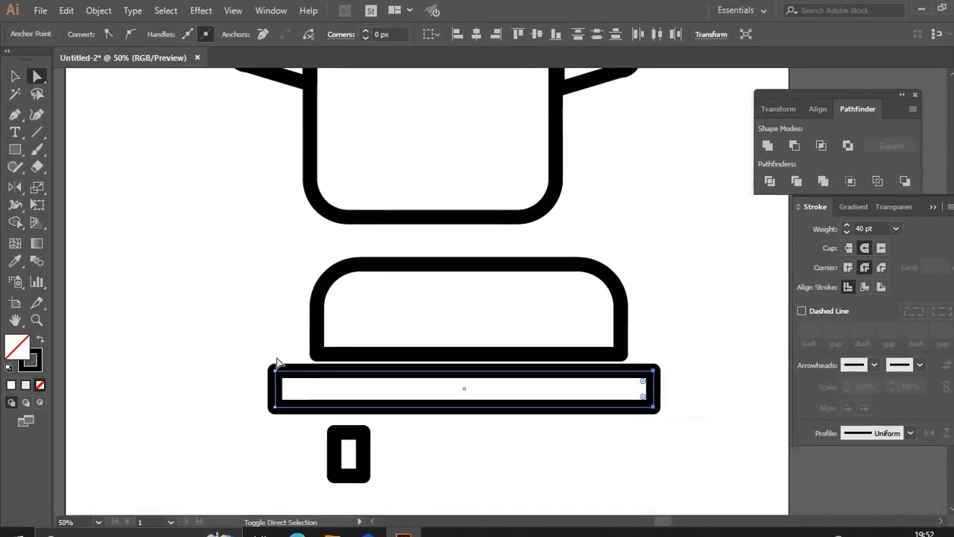
{"action": "left_click_drag", "start_coordinate": [262, 356], "coordinate": [286, 435]}
{"action": "left_click_drag", "start_coordinate": [287, 390], "coordinate": [314, 392]}
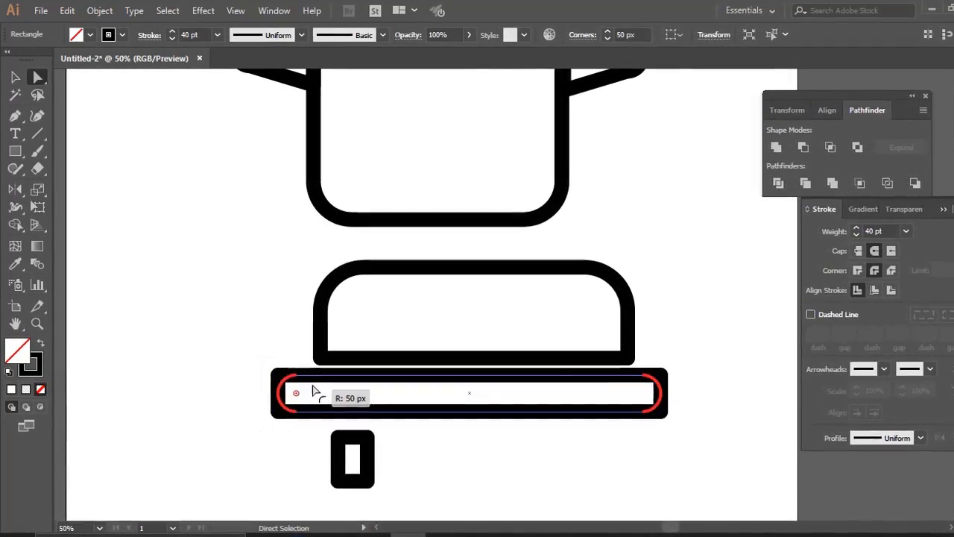
Seat the round-topped stove body on the base bar and enlarge it slightly in height and width.
{"action": "left_click", "coordinate": [15, 77]}
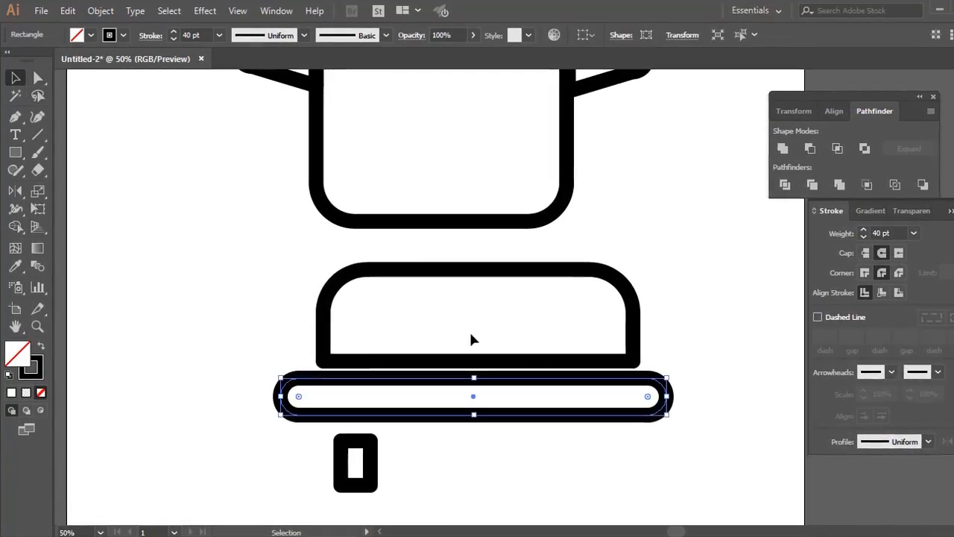
{"action": "left_click_drag", "start_coordinate": [482, 365], "coordinate": [470, 382]}
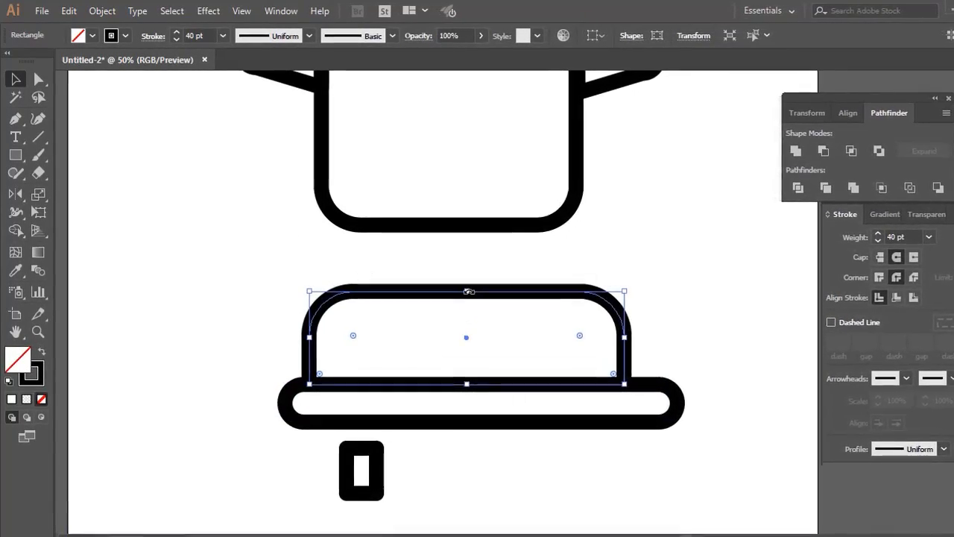
{"action": "left_click_drag", "start_coordinate": [468, 285], "coordinate": [470, 276]}
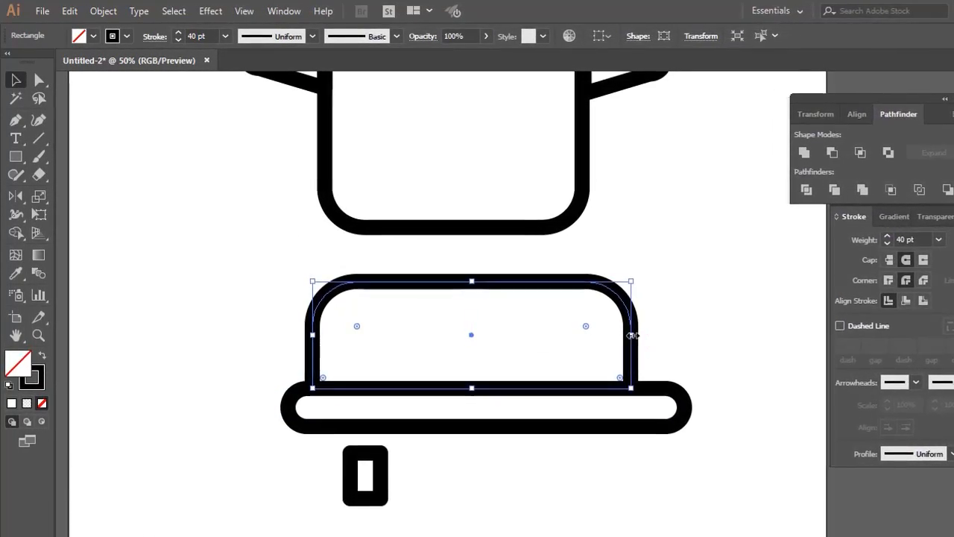
{"action": "left_click_drag", "start_coordinate": [631, 335], "coordinate": [612, 392]}
Center the stove body and the base bar horizontally on each other.
{"action": "left_click", "coordinate": [581, 380]}
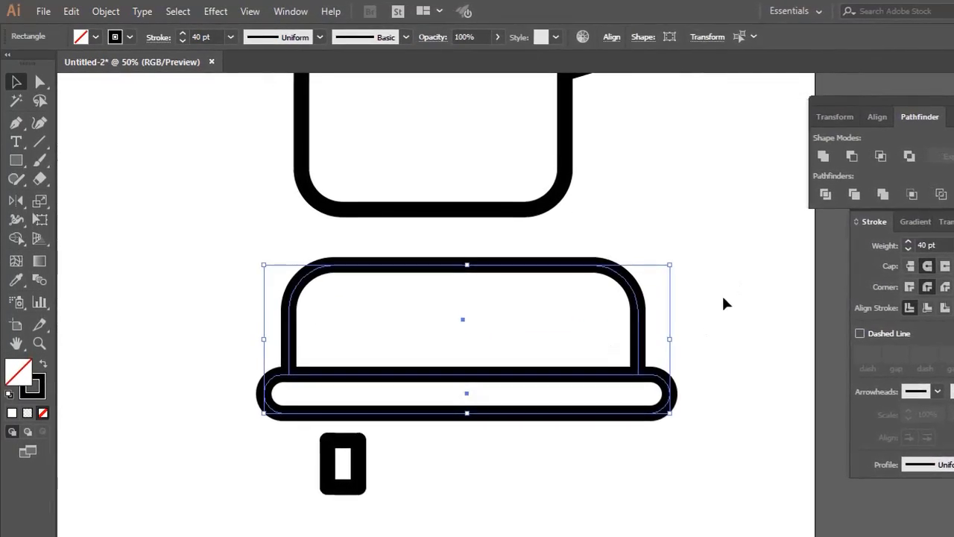
{"action": "left_click", "coordinate": [716, 313]}
{"action": "left_click_drag", "start_coordinate": [717, 311], "coordinate": [664, 395]}
{"action": "left_click", "coordinate": [878, 117]}
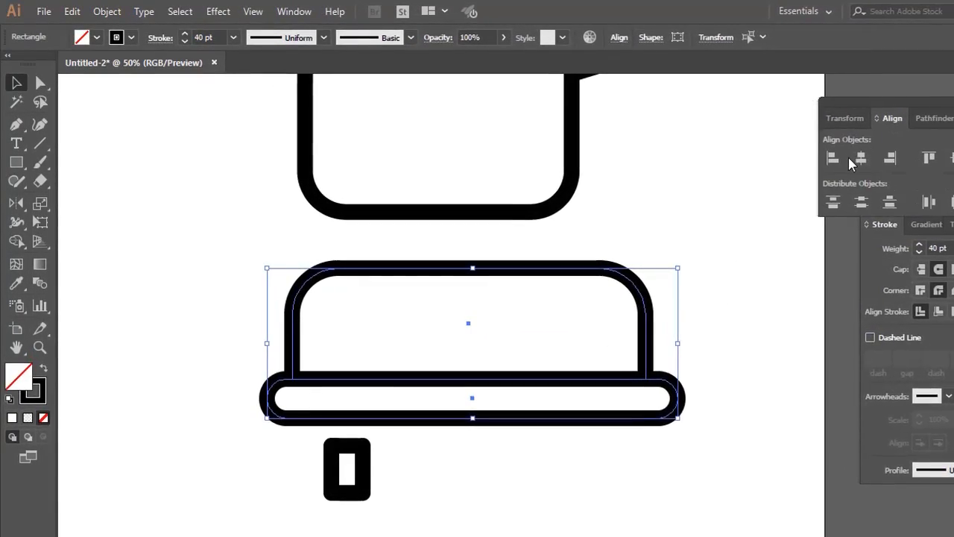
{"action": "left_click", "coordinate": [860, 158]}
{"action": "left_click", "coordinate": [747, 266]}
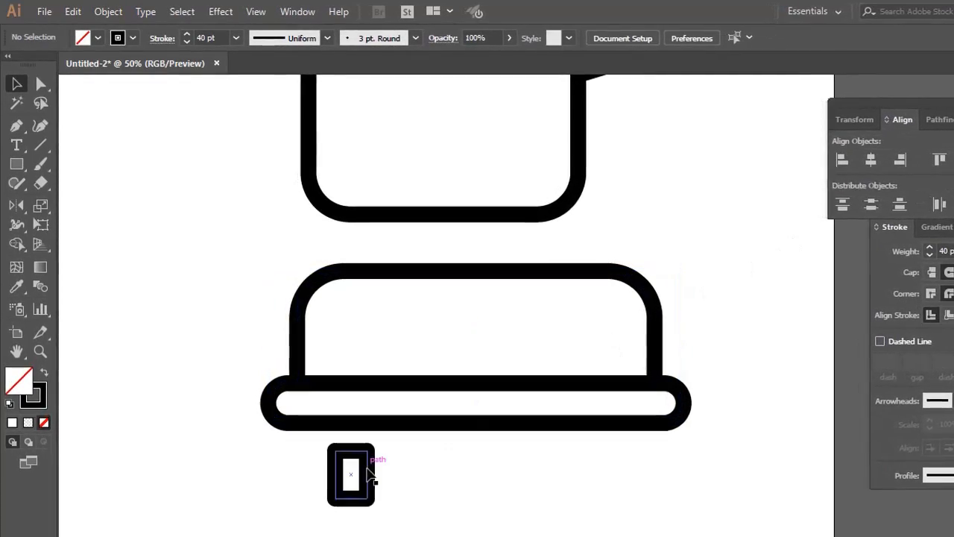
Turn the small rectangle into a 120 px square foot under the base bar's left end, with rounded bottom corners.
{"action": "left_click", "coordinate": [371, 475]}
{"action": "left_click_drag", "start_coordinate": [375, 475], "coordinate": [396, 478]}
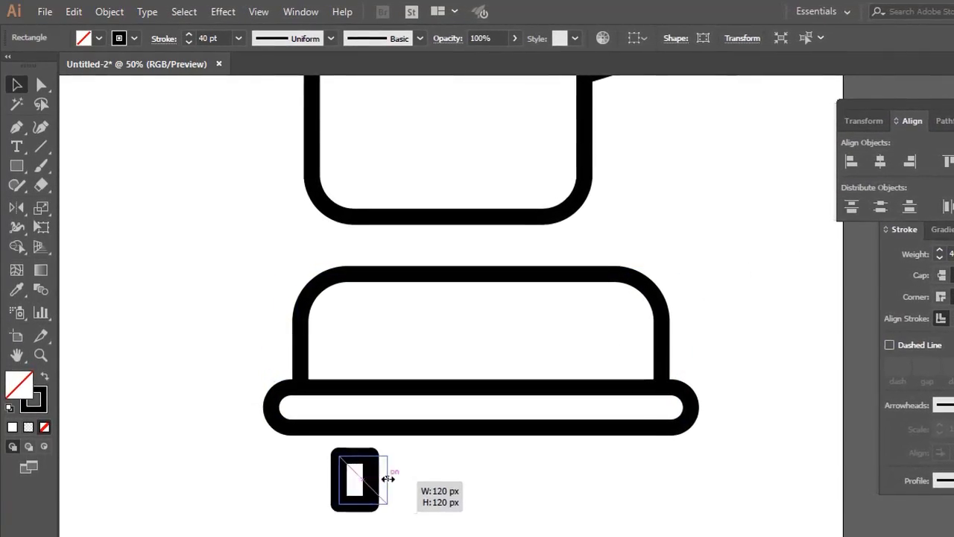
{"action": "key", "text": "a"}
{"action": "left_click_drag", "start_coordinate": [324, 496], "coordinate": [376, 476]}
{"action": "left_click", "coordinate": [440, 501]}
{"action": "key", "text": "v"}
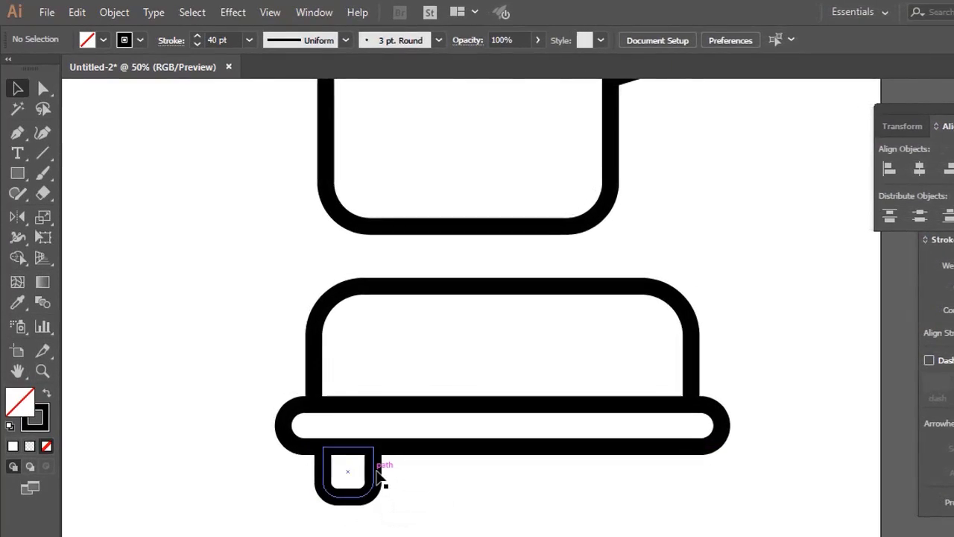
Duplicate the foot under the base bar's right end and reduce the height of both feet.
{"action": "double_click", "coordinate": [372, 474]}
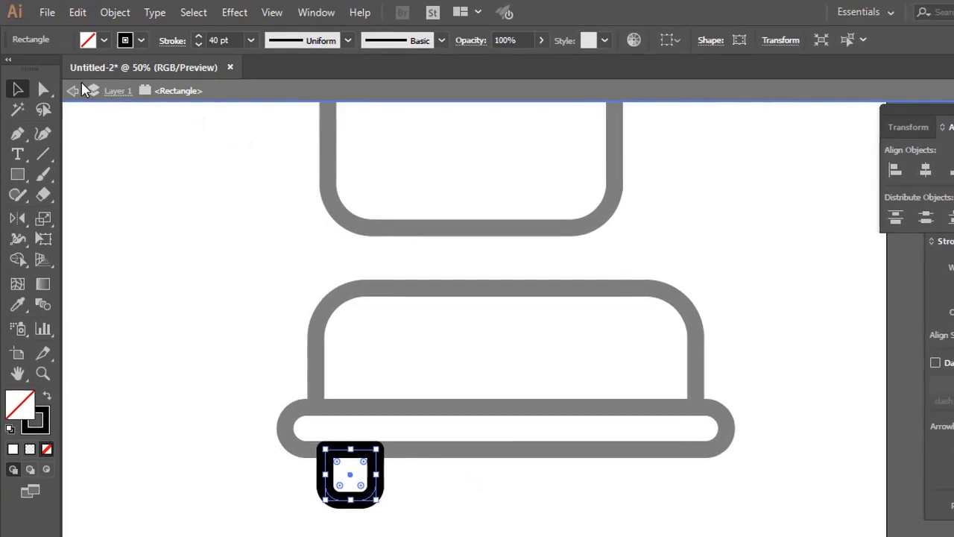
{"action": "left_click", "coordinate": [73, 90]}
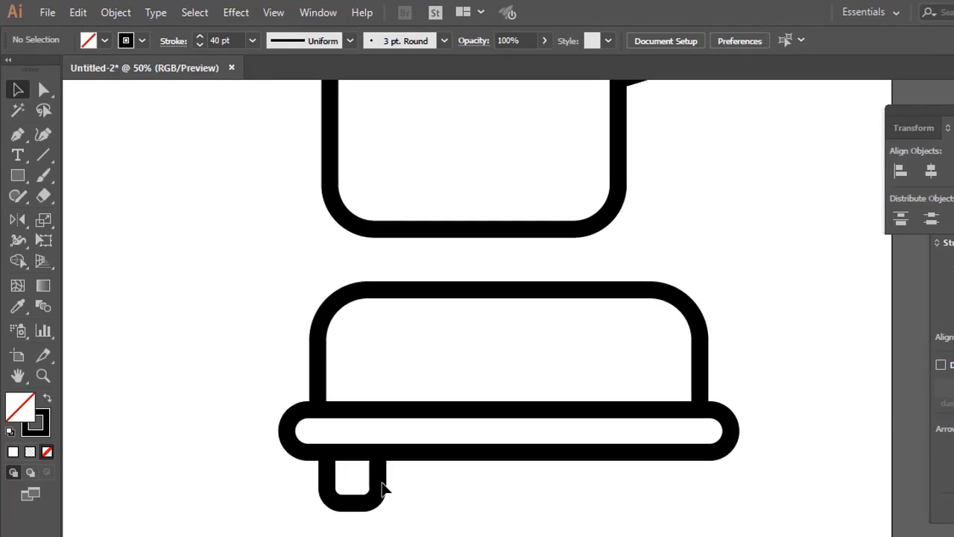
{"action": "left_click_drag", "start_coordinate": [382, 488], "coordinate": [707, 512]}
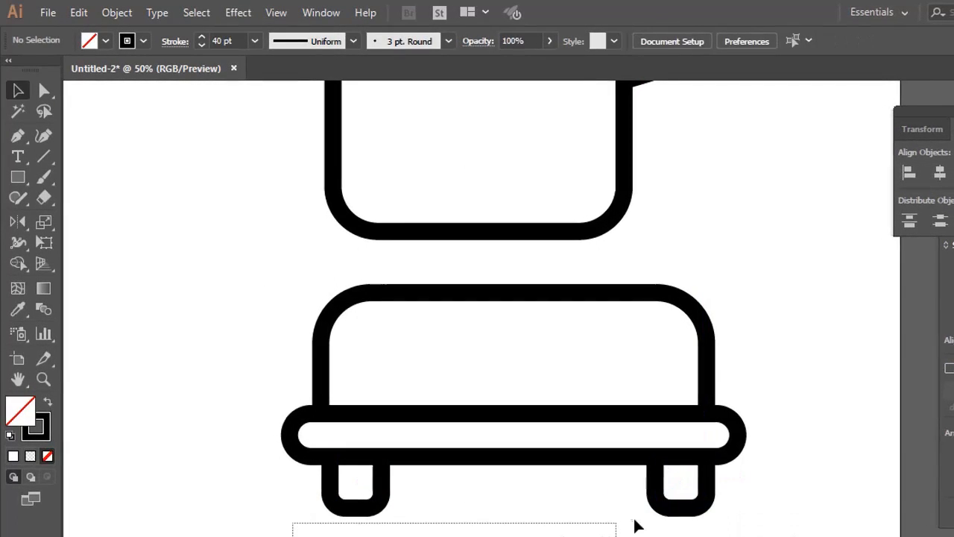
{"action": "left_click_drag", "start_coordinate": [636, 527], "coordinate": [727, 507]}
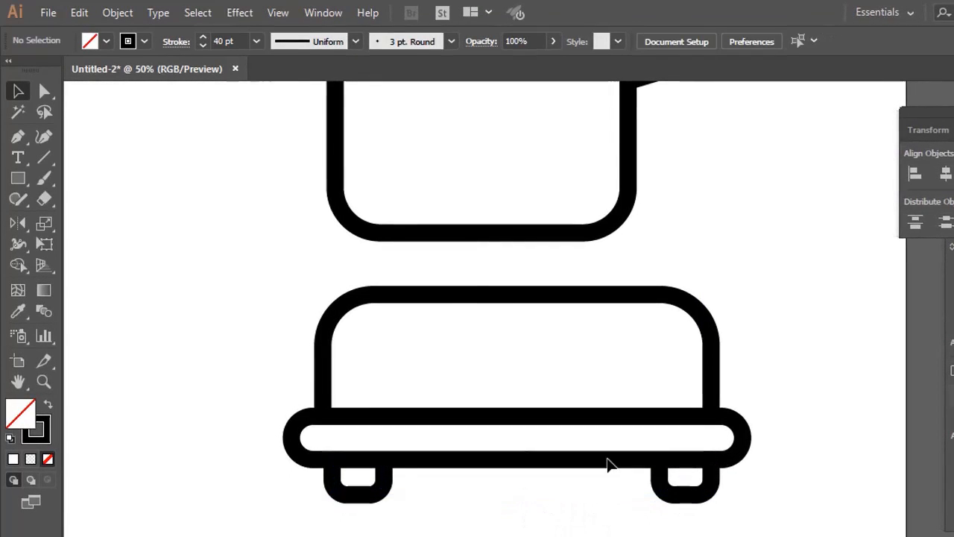
Move the whole stove, including its base bar and feet, left to sit beneath the pot.
{"action": "scroll", "coordinate": [521, 447], "scroll_direction": "up", "scroll_amount": 1}
{"action": "left_click_drag", "start_coordinate": [816, 536], "coordinate": [816, 536]}
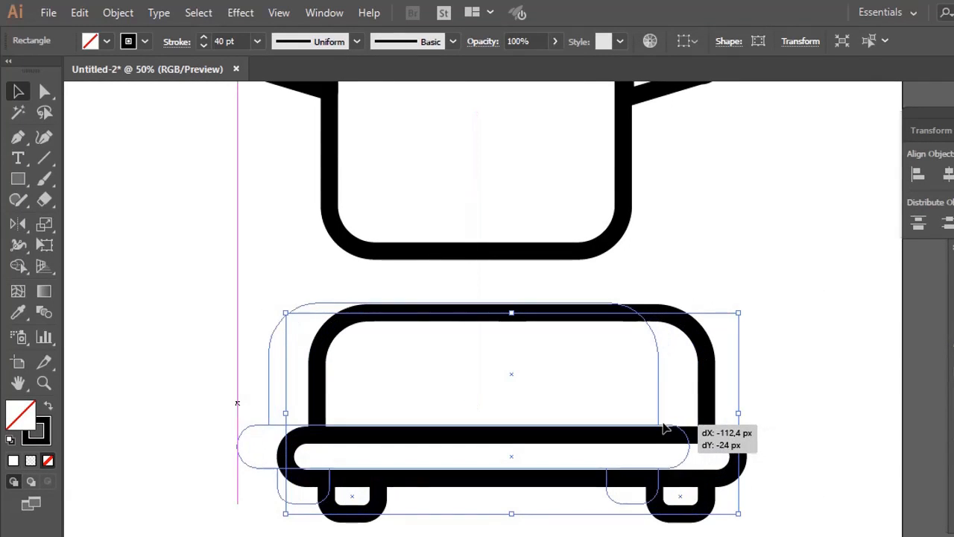
{"action": "left_click_drag", "start_coordinate": [655, 415], "coordinate": [626, 453]}
{"action": "left_click", "coordinate": [549, 447]}
Draw a 178 px circle as a knob in the left part of the stove body and duplicate it to the right.
{"action": "left_click_drag", "start_coordinate": [418, 395], "coordinate": [421, 382]}
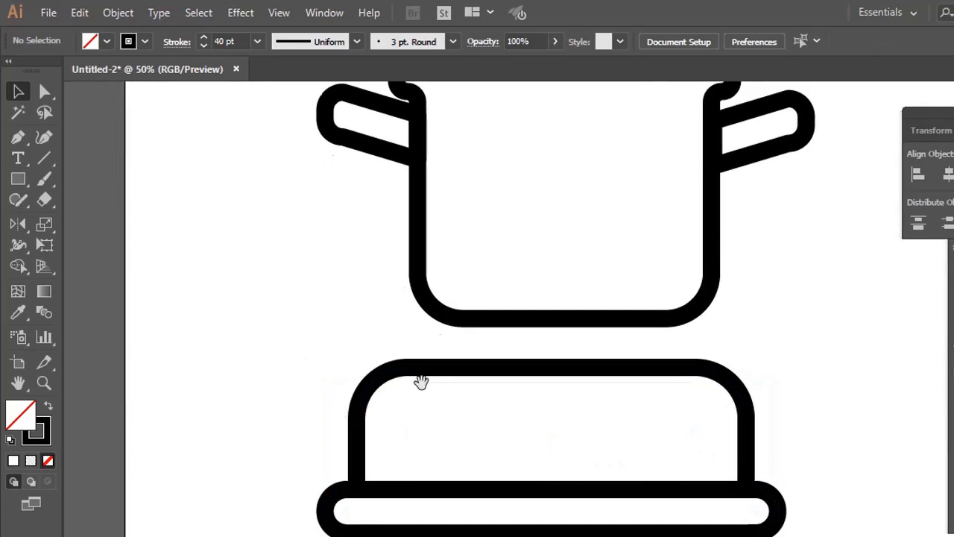
{"action": "key", "text": "l"}
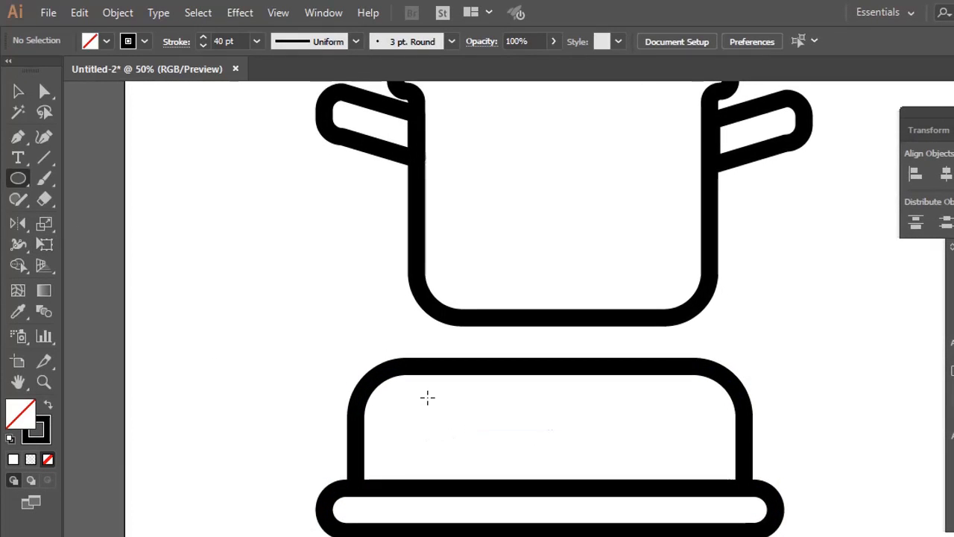
{"action": "left_click_drag", "start_coordinate": [409, 393], "coordinate": [483, 446]}
{"action": "key", "text": "v"}
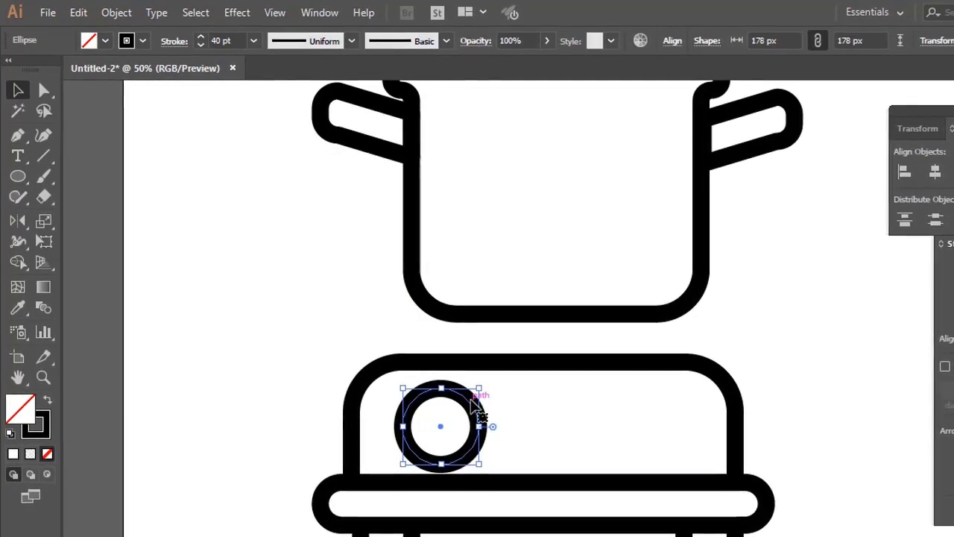
{"action": "left_click_drag", "start_coordinate": [475, 411], "coordinate": [540, 391]}
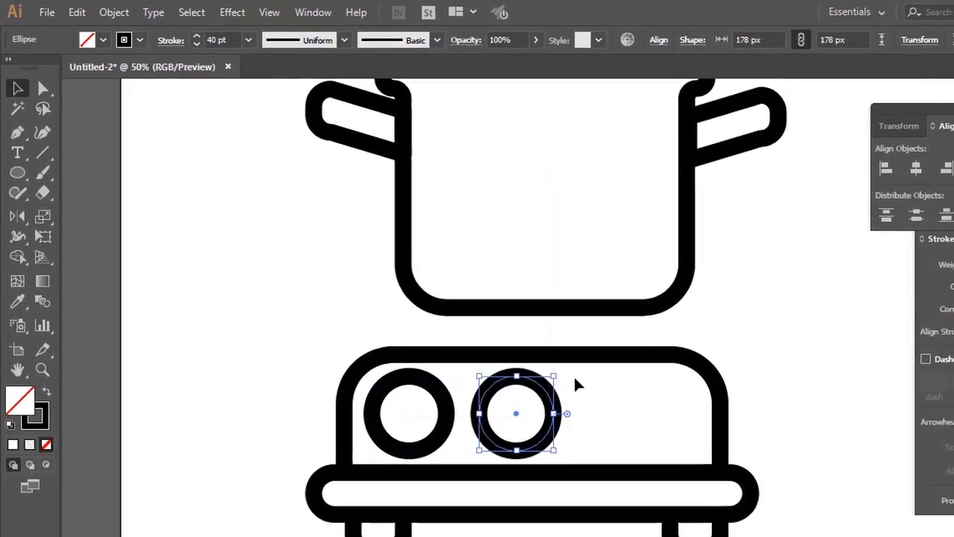
Shift the pot and its handles to the left above the stove.
{"action": "key", "text": "z"}
{"action": "left_click", "coordinate": [579, 353], "text": "alt"}
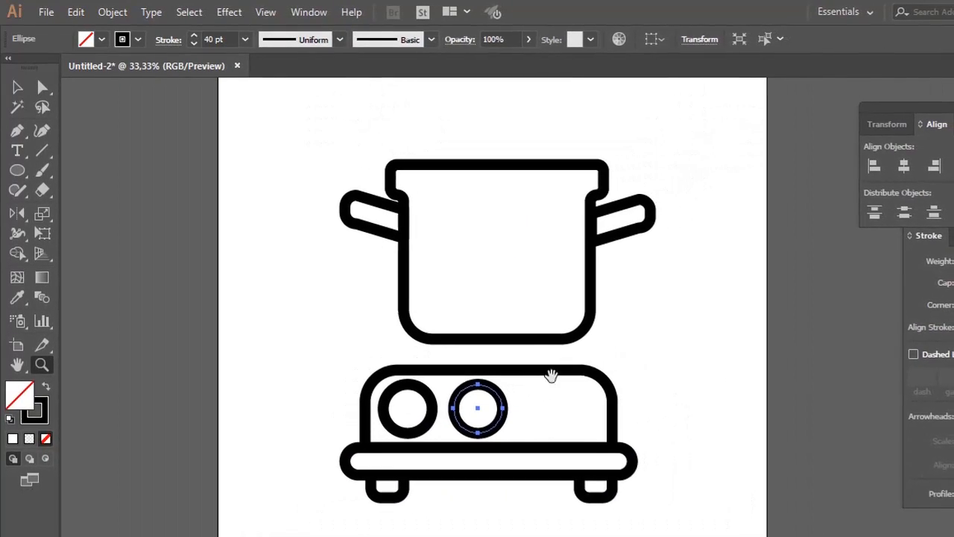
{"action": "key", "text": "v"}
{"action": "left_click", "coordinate": [631, 336]}
{"action": "left_click_drag", "start_coordinate": [291, 158], "coordinate": [622, 306]}
{"action": "left_click_drag", "start_coordinate": [574, 282], "coordinate": [543, 294]}
{"action": "left_click_drag", "start_coordinate": [598, 257], "coordinate": [624, 257]}
Select the pot body with both handles and nudge them right to line up over the stove.
{"action": "left_click_drag", "start_coordinate": [481, 193], "coordinate": [506, 160]}
{"action": "left_click", "coordinate": [487, 137]}
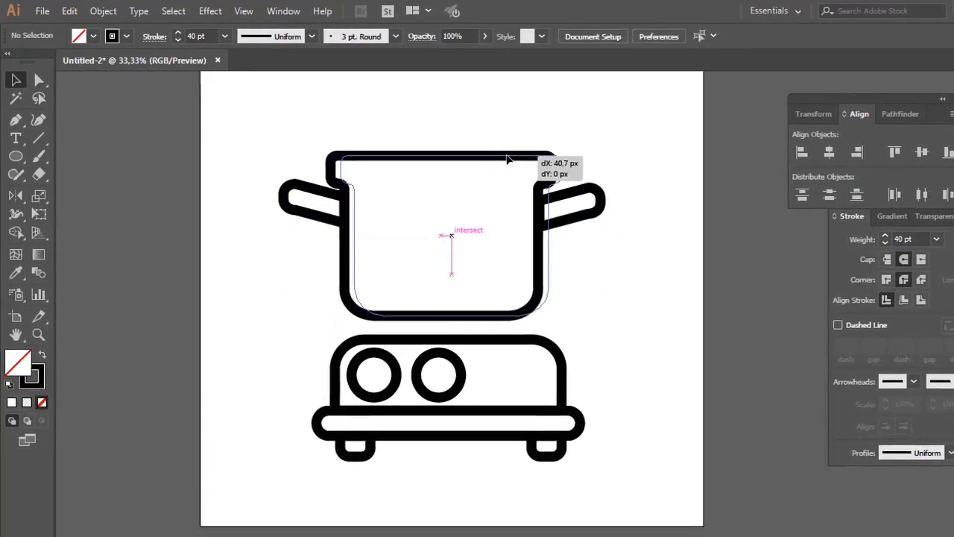
{"action": "left_click", "coordinate": [575, 222], "text": "shift"}
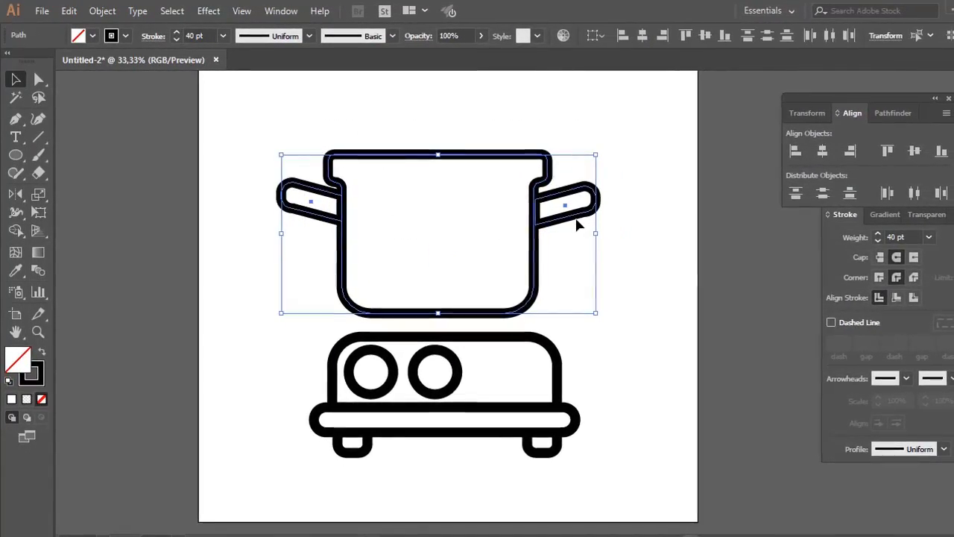
{"action": "mouse_move", "coordinate": [575, 223]}
{"action": "left_mouse_down"}
{"action": "mouse_move", "coordinate": [585, 218]}
{"action": "mouse_move", "coordinate": [578, 210]}
{"action": "left_mouse_up"}
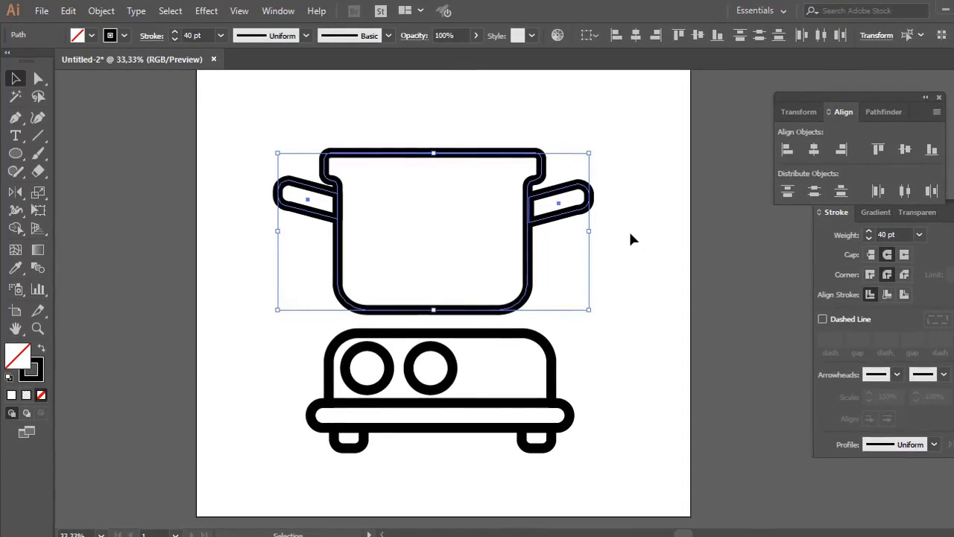
{"action": "key", "text": "shift+Right"}
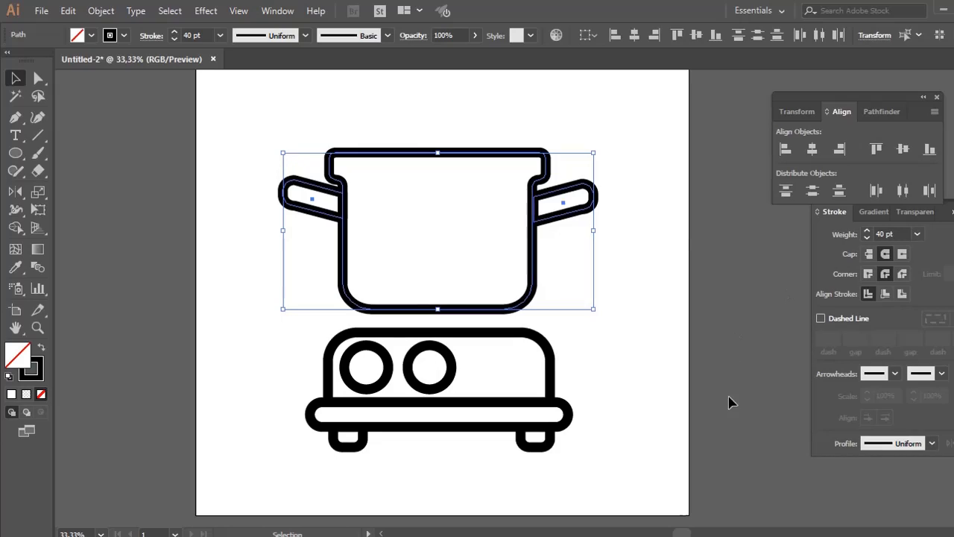
{"action": "left_click", "coordinate": [633, 368]}
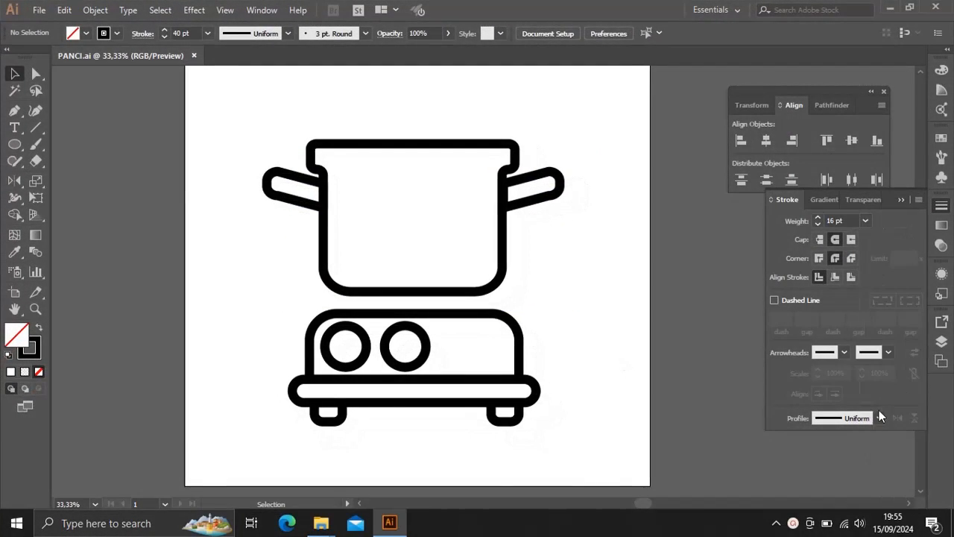
Draw a long vertical highlight line with a short dash above it inside the stove body's right edge, using a 16 pt stroke.
{"action": "key", "text": "z"}
{"action": "left_click", "coordinate": [499, 347]}
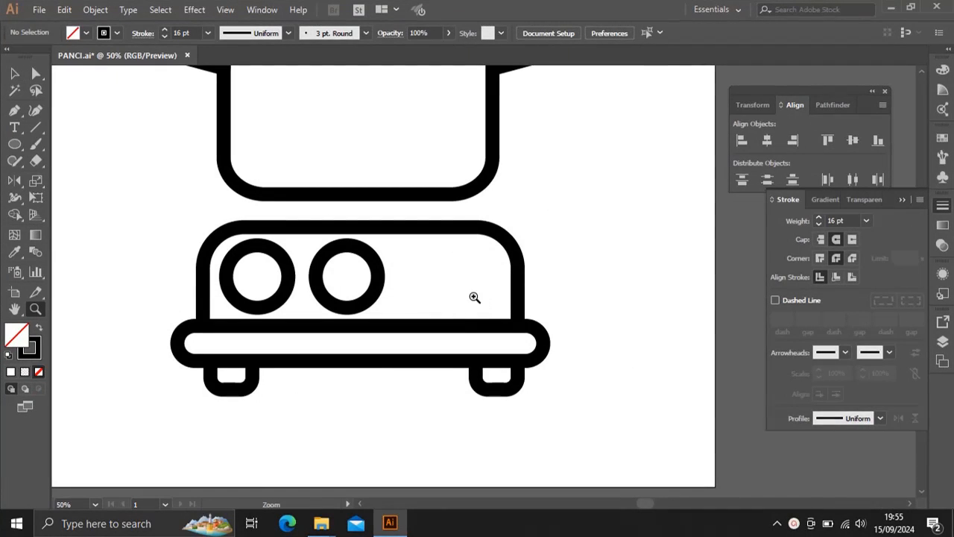
{"action": "left_click", "coordinate": [14, 109]}
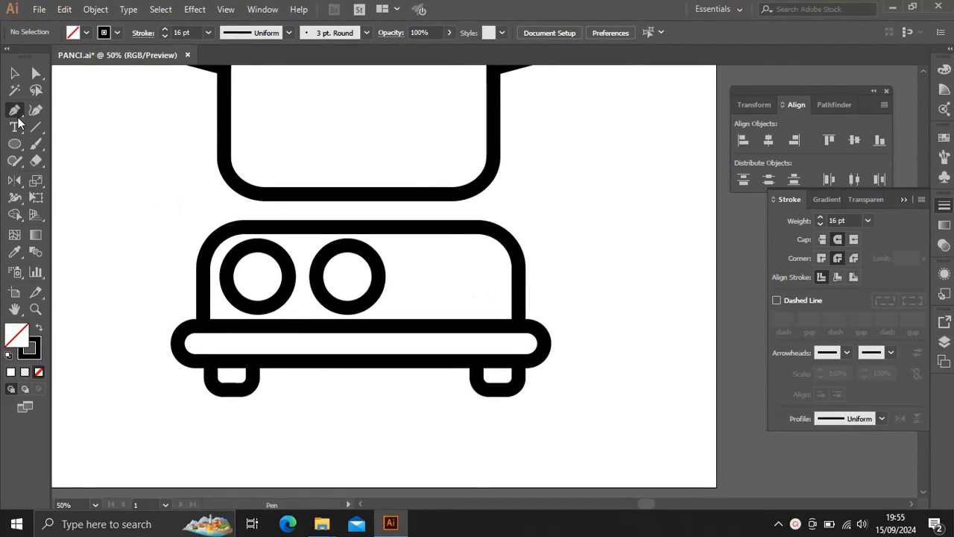
{"action": "left_click", "coordinate": [504, 308]}
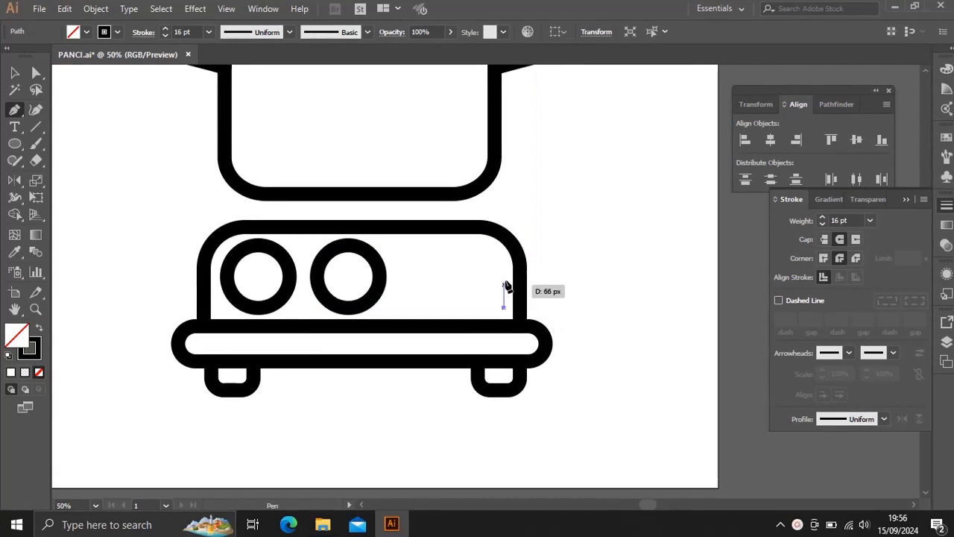
{"action": "left_click", "coordinate": [505, 275]}
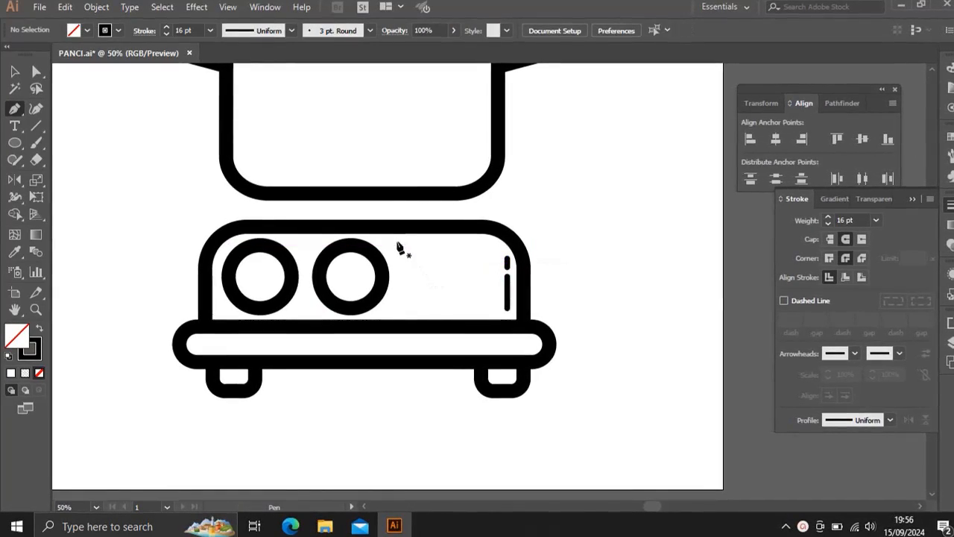
Add a longer and a shorter horizontal highlight line, end to end, under the stove body's top edge beside the second knob.
{"action": "left_click", "coordinate": [396, 241]}
{"action": "left_click", "coordinate": [437, 241]}
{"action": "left_click", "coordinate": [454, 246], "text": "ctrl"}
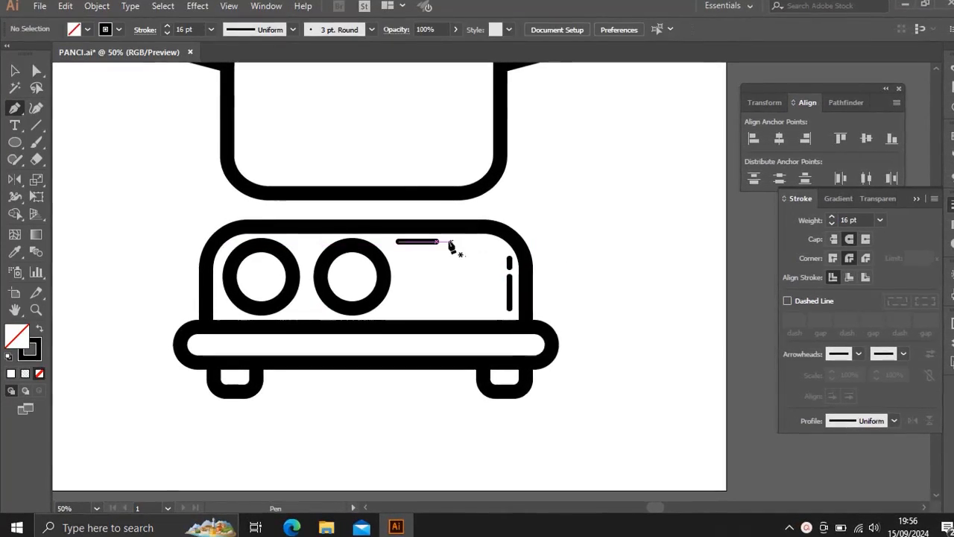
{"action": "left_click", "coordinate": [448, 242]}
{"action": "left_click", "coordinate": [467, 242]}
{"action": "left_click", "coordinate": [485, 305], "text": "ctrl"}
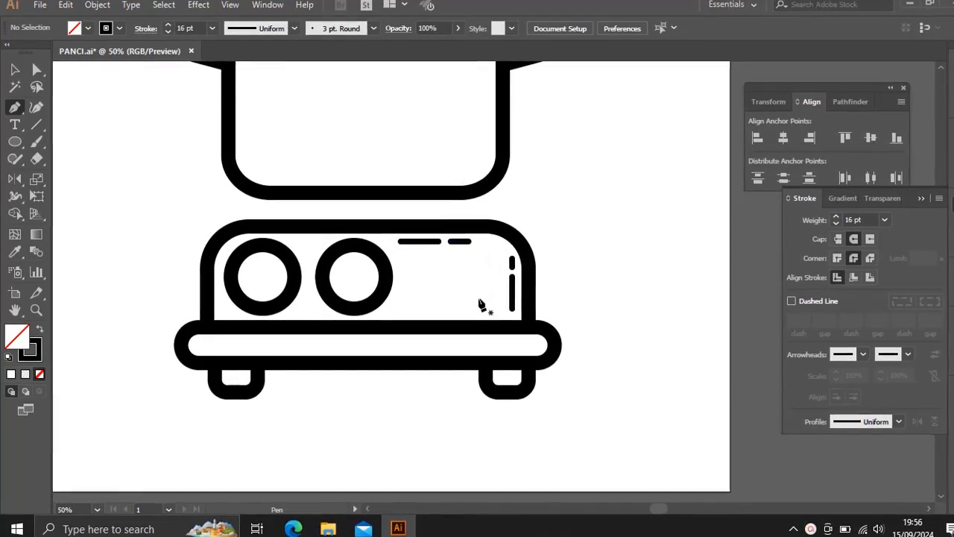
Draw a short diagonal hatch line inside the left end of the stove's base bar.
{"action": "left_click_drag", "start_coordinate": [486, 305], "coordinate": [512, 275]}
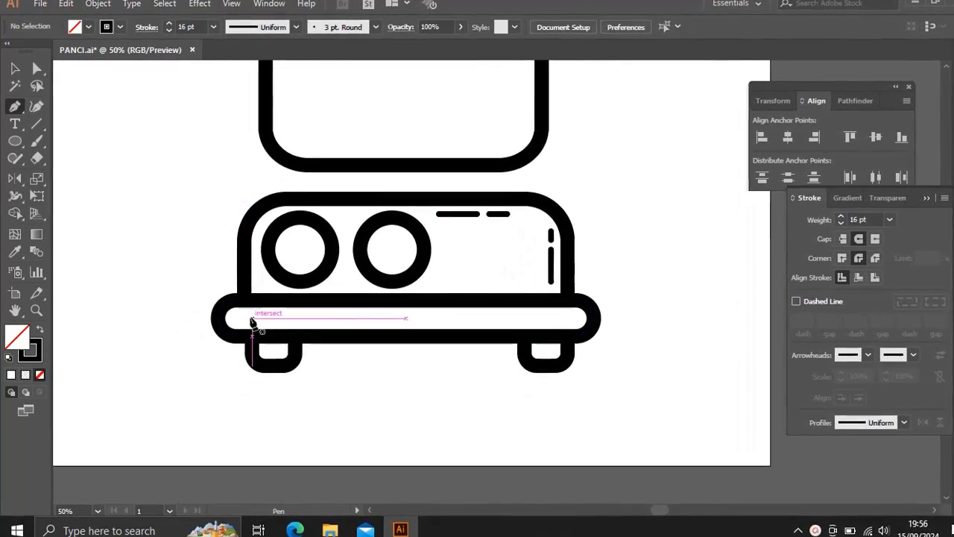
{"action": "left_click", "coordinate": [247, 319]}
{"action": "left_click", "coordinate": [234, 330]}
{"action": "left_click", "coordinate": [230, 369], "text": "ctrl"}
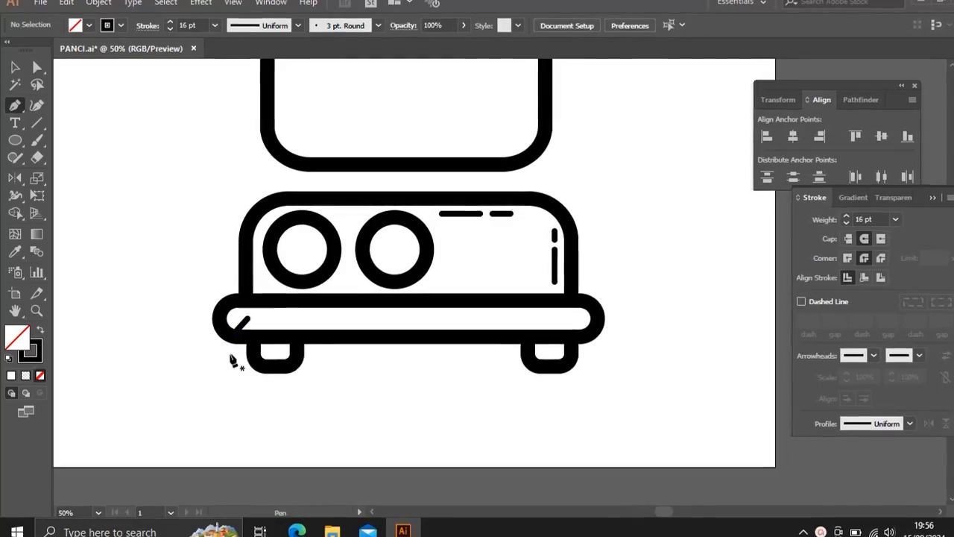
Copy the diagonal line about 43 px to the right and repeat the copy until hatching fills the whole base bar.
{"action": "left_click_drag", "start_coordinate": [253, 328], "coordinate": [265, 328]}
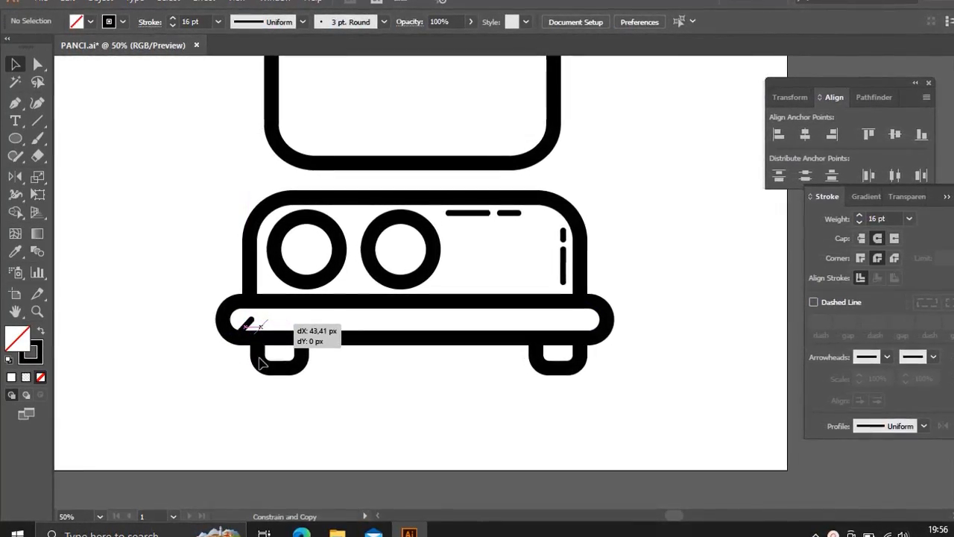
{"action": "key", "text": "ctrl+d"}
{"action": "key", "text": "ctrl+d"}
{"action": "key", "text": "ctrl+d"}
{"action": "key", "text": "ctrl+d"}
{"action": "key", "text": "ctrl+d"}
{"action": "key", "text": "ctrl+d"}
{"action": "key", "text": "ctrl+d"}
{"action": "key", "text": "ctrl+d"}
{"action": "key", "text": "ctrl+d"}
{"action": "key", "text": "ctrl+d"}
{"action": "key", "text": "ctrl+d"}
{"action": "key", "text": "ctrl+d"}
{"action": "key", "text": "ctrl+d"}
{"action": "key", "text": "ctrl+d"}
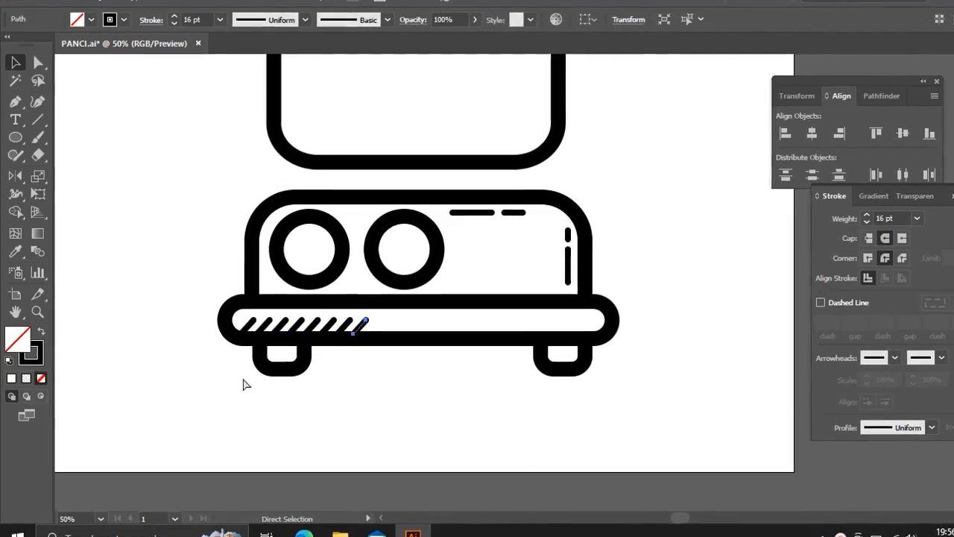
{"action": "key", "text": "ctrl+d"}
{"action": "key", "text": "ctrl+d"}
{"action": "key", "text": "ctrl+d"}
{"action": "key", "text": "ctrl+d"}
{"action": "key", "text": "ctrl+d"}
{"action": "key", "text": "ctrl+d"}
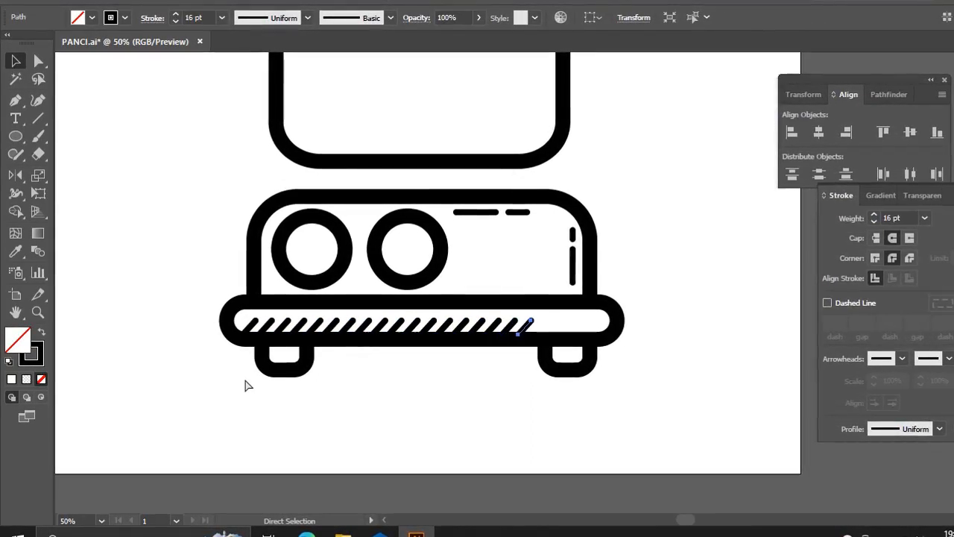
{"action": "left_click", "coordinate": [483, 281]}
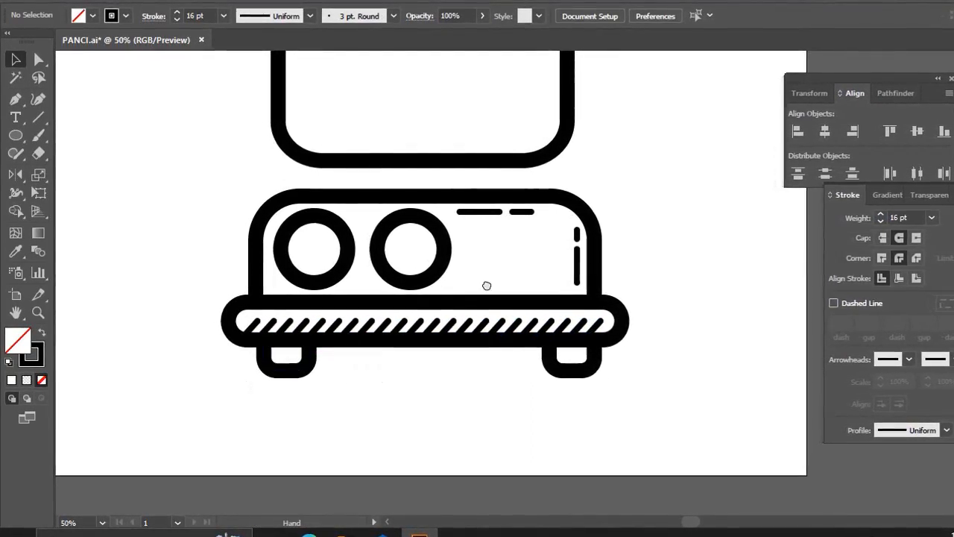
Draw a long vertical highlight line with a short dash below it inside the pot's right wall.
{"action": "left_click_drag", "start_coordinate": [486, 285], "coordinate": [474, 485]}
{"action": "left_click_drag", "start_coordinate": [489, 332], "coordinate": [491, 319]}
{"action": "key", "text": "p"}
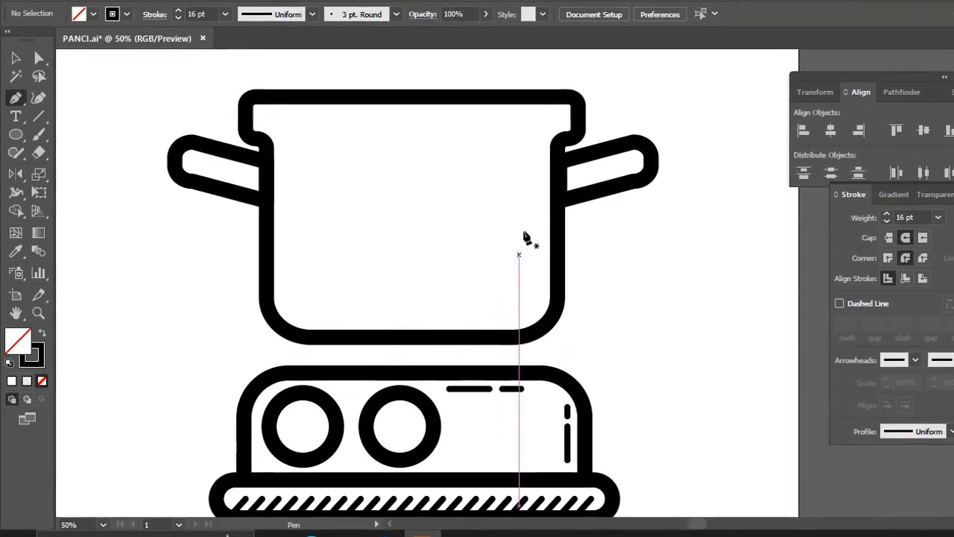
{"action": "left_click", "coordinate": [544, 145]}
{"action": "left_click", "coordinate": [543, 218]}
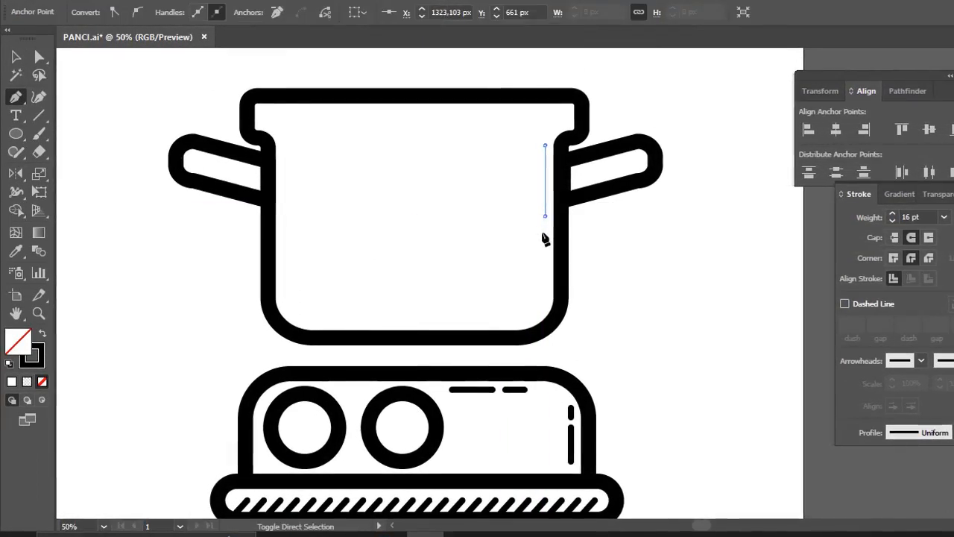
{"action": "left_click", "coordinate": [548, 237], "text": "ctrl"}
{"action": "left_click", "coordinate": [547, 226]}
{"action": "left_click", "coordinate": [548, 246]}
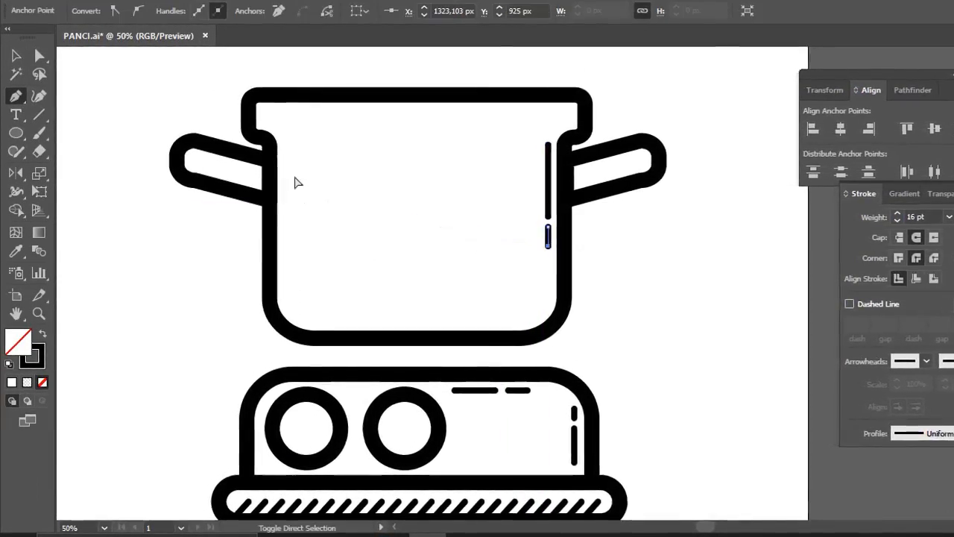
{"action": "left_click", "coordinate": [280, 142], "text": "ctrl"}
Draw a long horizontal line followed by a short dash beneath the pot's rim, starting near the left wall.
{"action": "left_click", "coordinate": [283, 130]}
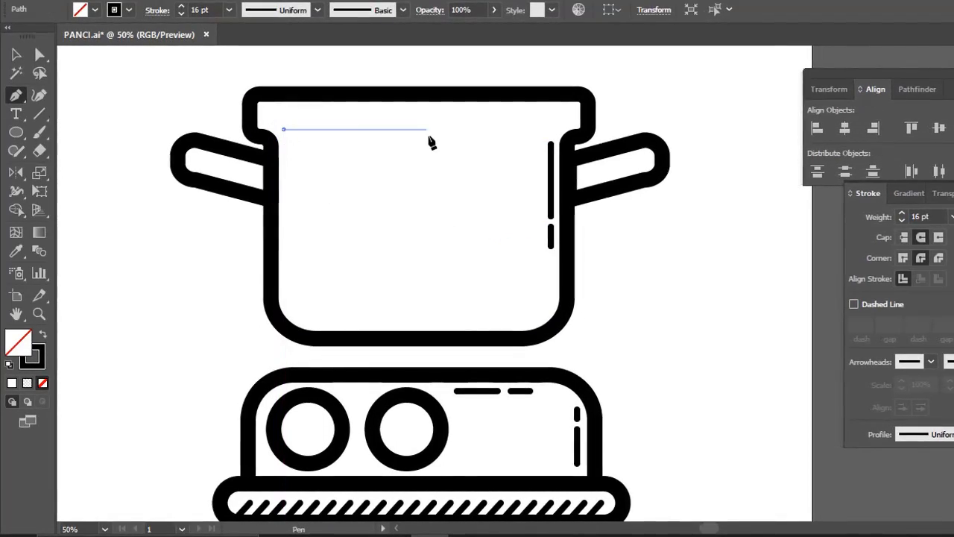
{"action": "left_click", "coordinate": [440, 130]}
{"action": "left_click", "coordinate": [452, 135], "text": "ctrl"}
{"action": "left_click", "coordinate": [451, 129]}
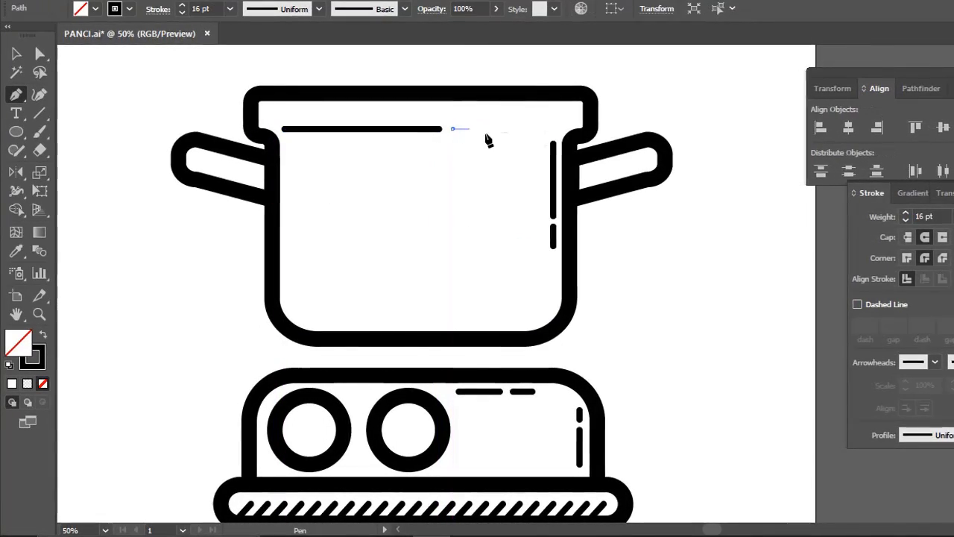
{"action": "left_click", "coordinate": [476, 130]}
{"action": "left_click", "coordinate": [376, 224], "text": "ctrl"}
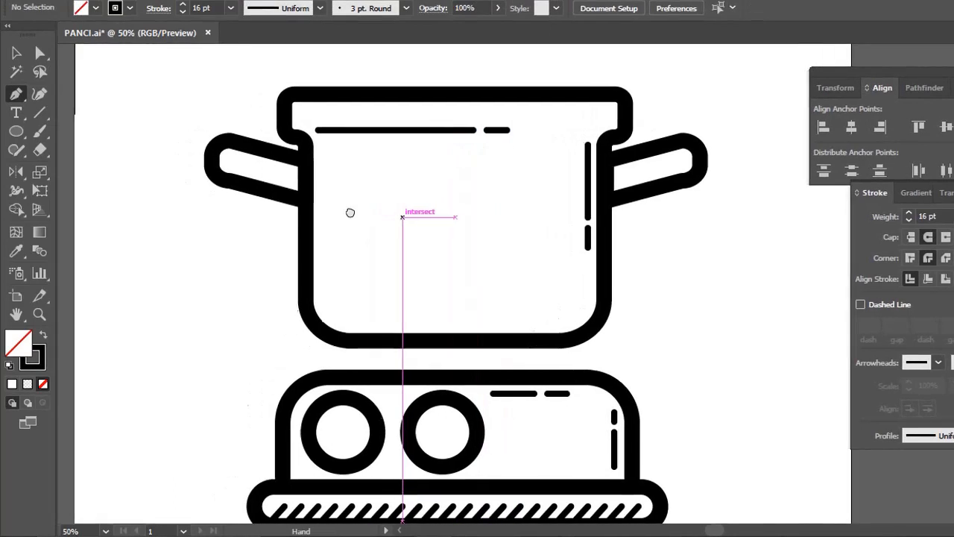
Draw two small open water-drop shapes inside the pot, one near its upper-left corner and one near its lower-right corner.
{"action": "left_click", "coordinate": [306, 156]}
{"action": "left_click", "coordinate": [301, 183]}
{"action": "mouse_move", "coordinate": [344, 180]}
{"action": "left_mouse_down"}
{"action": "mouse_move", "coordinate": [354, 179]}
{"action": "mouse_move", "coordinate": [340, 171]}
{"action": "left_mouse_up"}
{"action": "left_click", "coordinate": [539, 260], "text": "ctrl"}
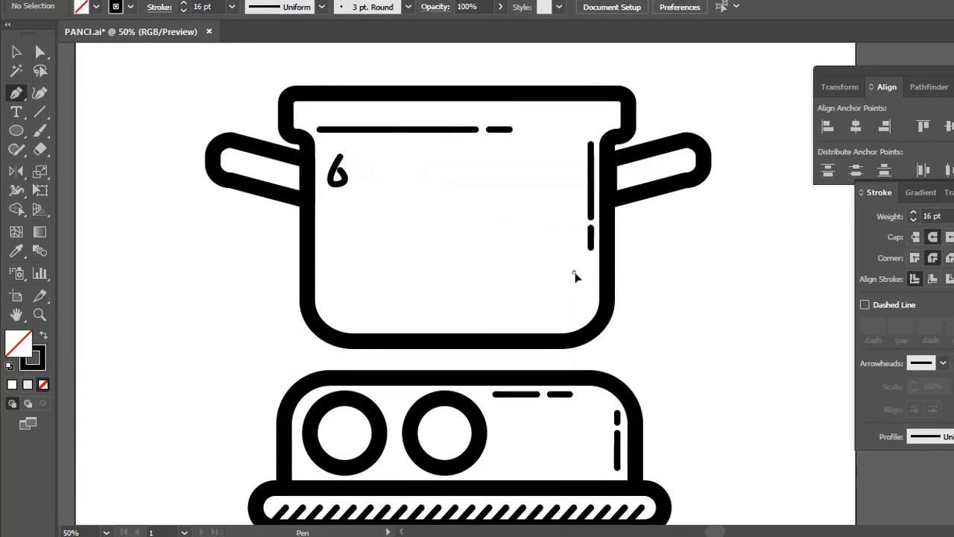
{"action": "left_click_drag", "start_coordinate": [572, 299], "coordinate": [579, 288]}
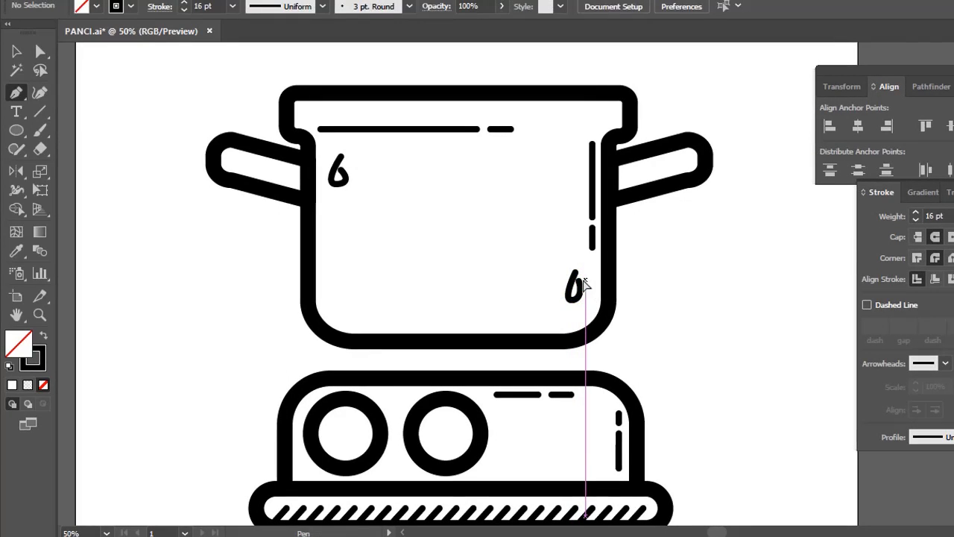
Reshape the upper-left drop by pulling its inner end point outward, and shift the drop slightly down.
{"action": "key", "text": "a"}
{"action": "left_click", "coordinate": [344, 175]}
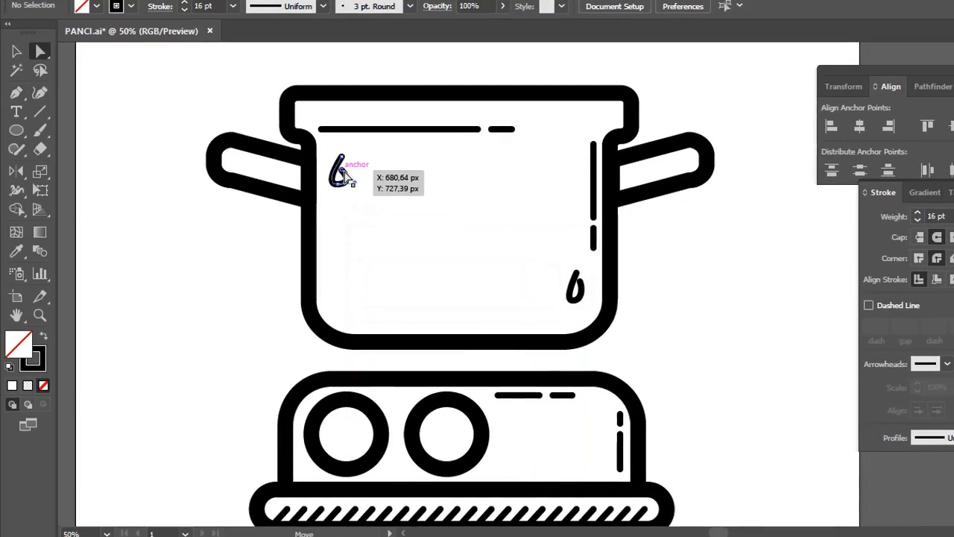
{"action": "left_click_drag", "start_coordinate": [344, 175], "coordinate": [349, 192]}
{"action": "key", "text": "v"}
{"action": "left_click", "coordinate": [447, 222]}
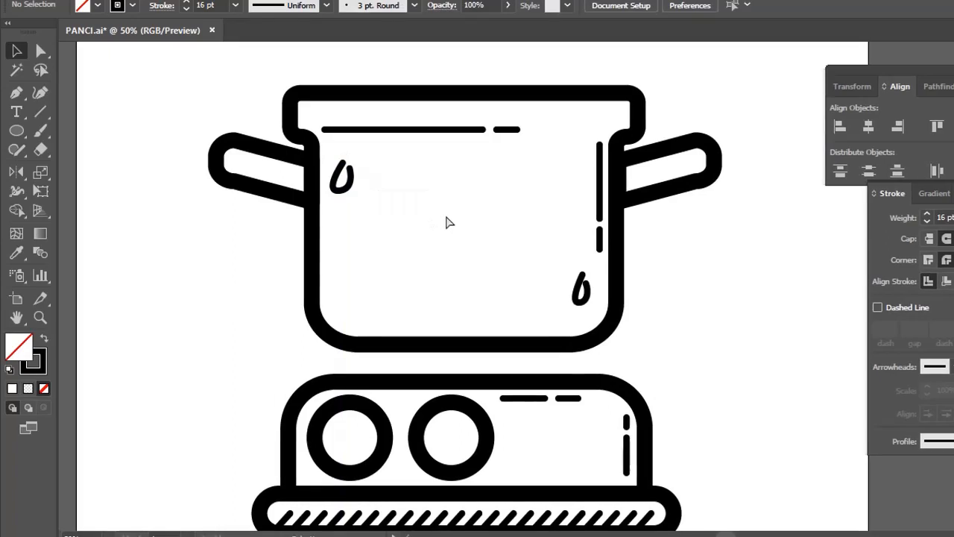
Shorten both pot handles by moving the anchor points of their outer ends in toward the pot.
{"action": "left_click_drag", "start_coordinate": [447, 222], "coordinate": [413, 273]}
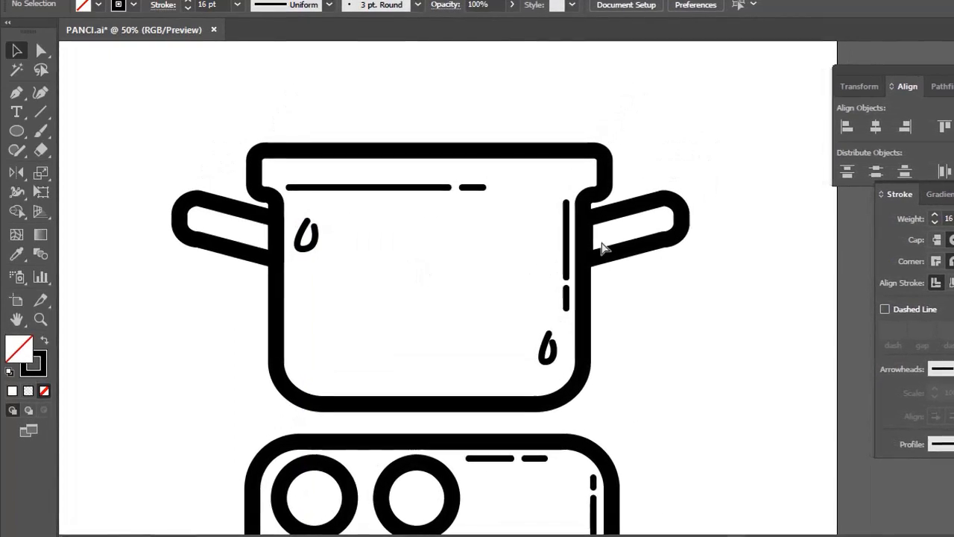
{"action": "key", "text": "a"}
{"action": "left_click_drag", "start_coordinate": [701, 184], "coordinate": [648, 249]}
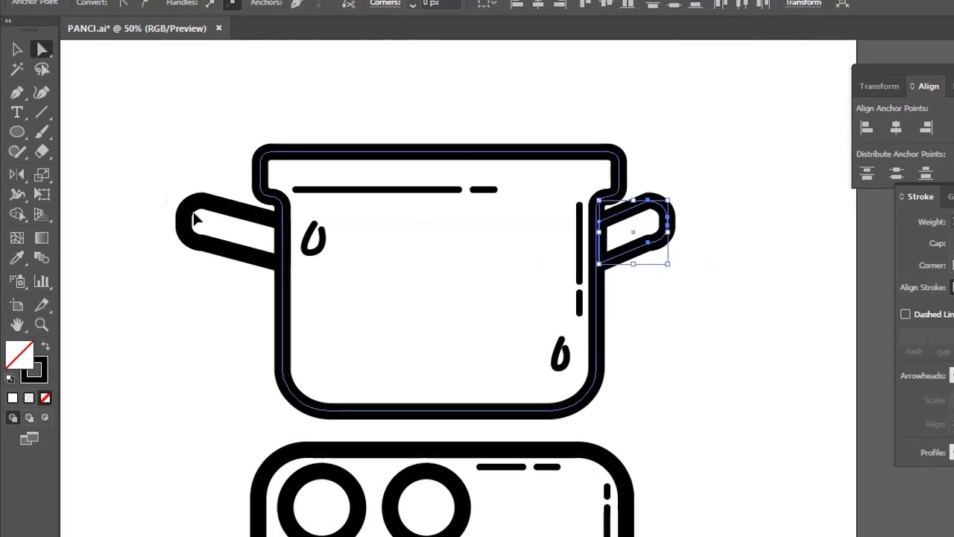
{"action": "left_click_drag", "start_coordinate": [116, 173], "coordinate": [234, 300]}
{"action": "left_click_drag", "start_coordinate": [210, 261], "coordinate": [240, 249]}
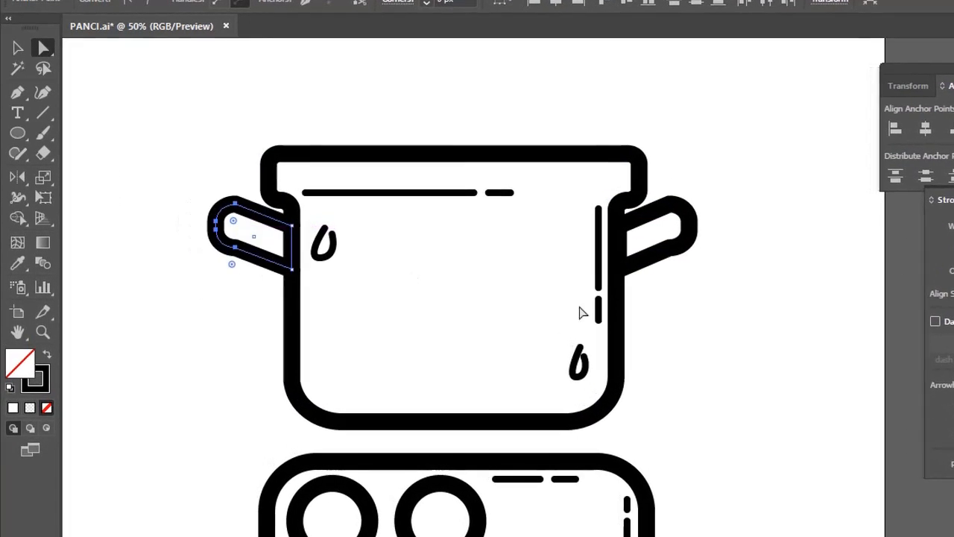
{"action": "left_click", "coordinate": [667, 346]}
Draw a short thick vertical support between the pot's bottom left and the stove, and copy it 571 px to the right.
{"action": "scroll", "coordinate": [693, 284], "scroll_direction": "down", "scroll_amount": 2}
{"action": "key", "text": "p"}
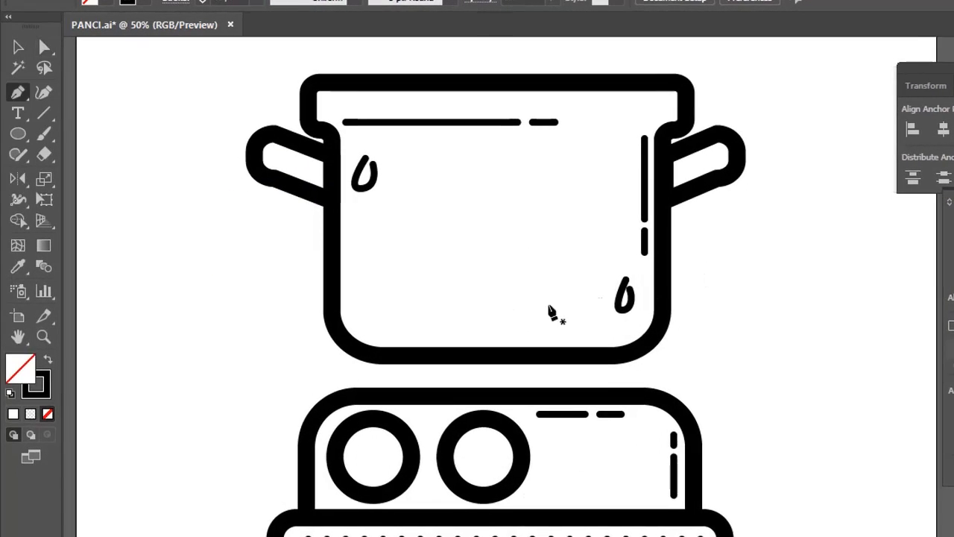
{"action": "left_click", "coordinate": [375, 360]}
{"action": "left_click", "coordinate": [375, 388]}
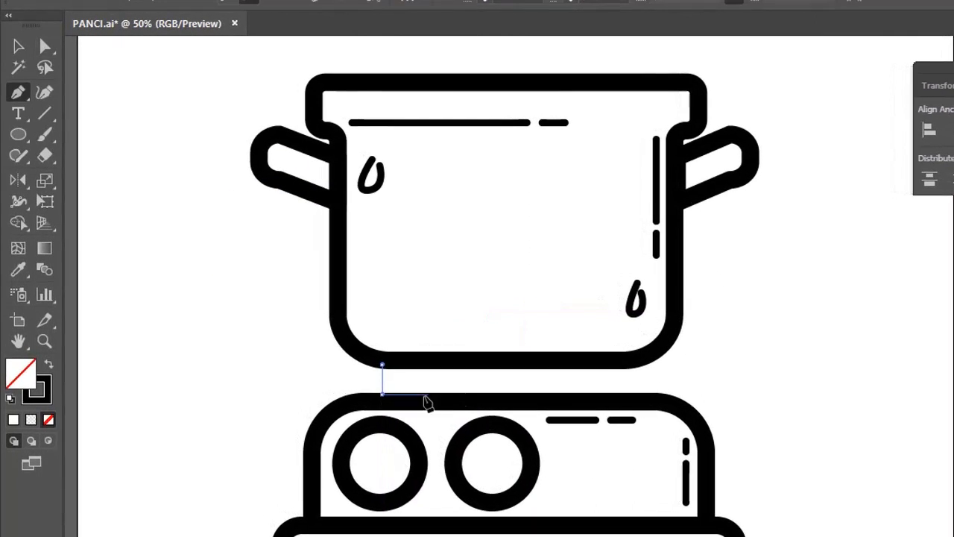
{"action": "key", "text": "Escape"}
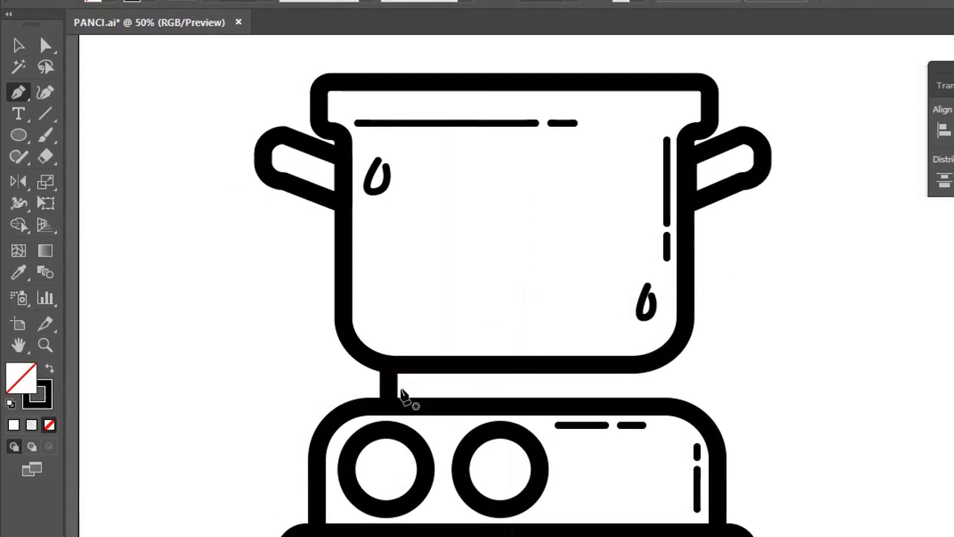
{"action": "key", "text": "v"}
{"action": "left_click_drag", "start_coordinate": [400, 390], "coordinate": [661, 406]}
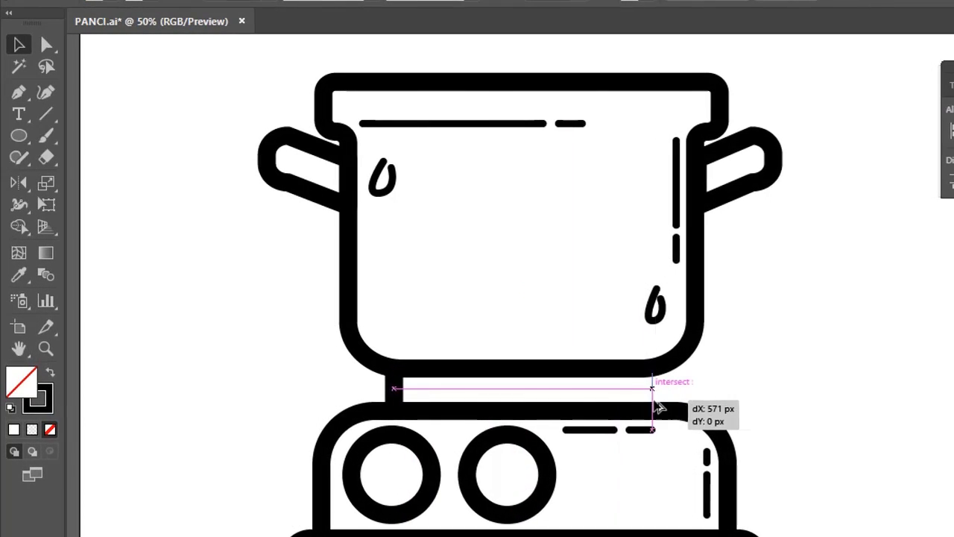
Draw a vertical support midway between the other two and give it the thin highlight line's stroke with the Eyedropper.
{"action": "key", "text": "p"}
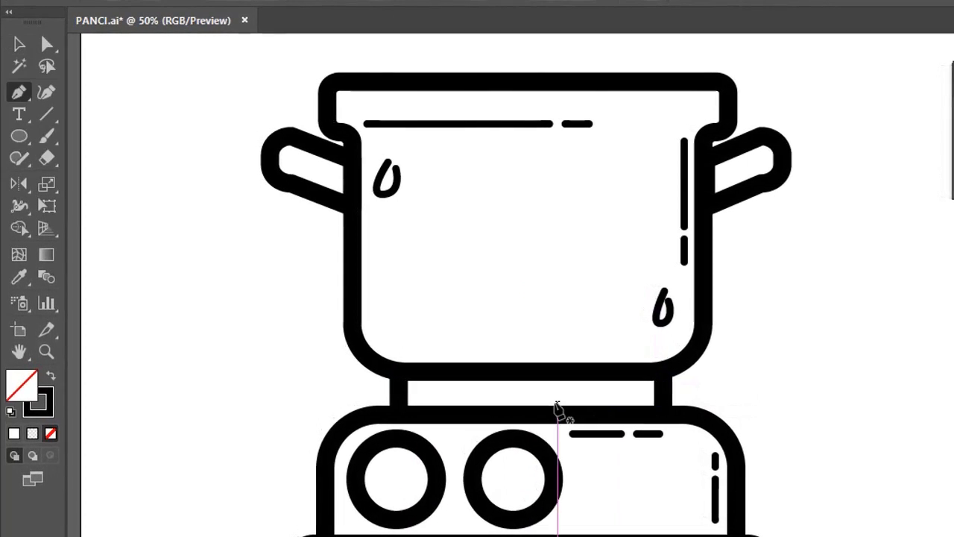
{"action": "left_click", "coordinate": [528, 412]}
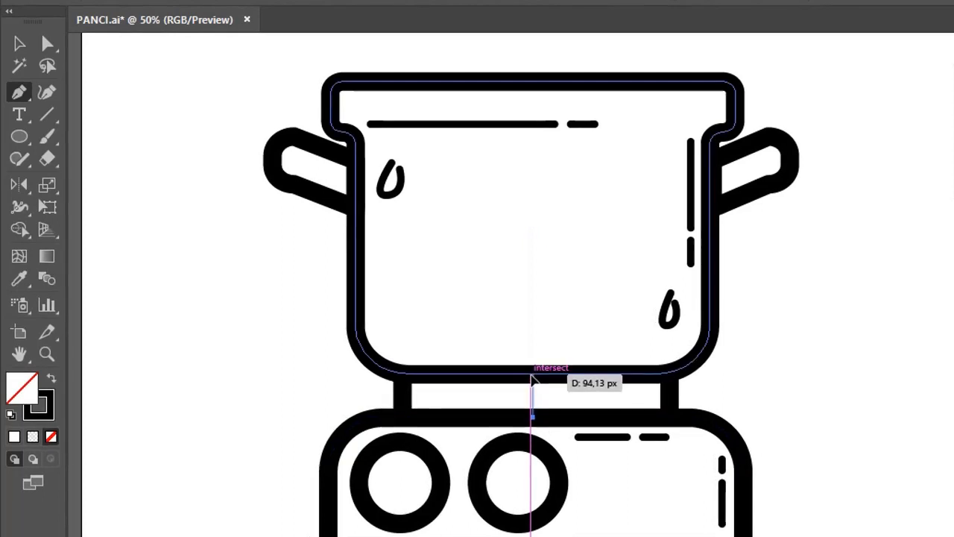
{"action": "left_click", "coordinate": [532, 380]}
{"action": "key", "text": "i"}
{"action": "left_click", "coordinate": [697, 214]}
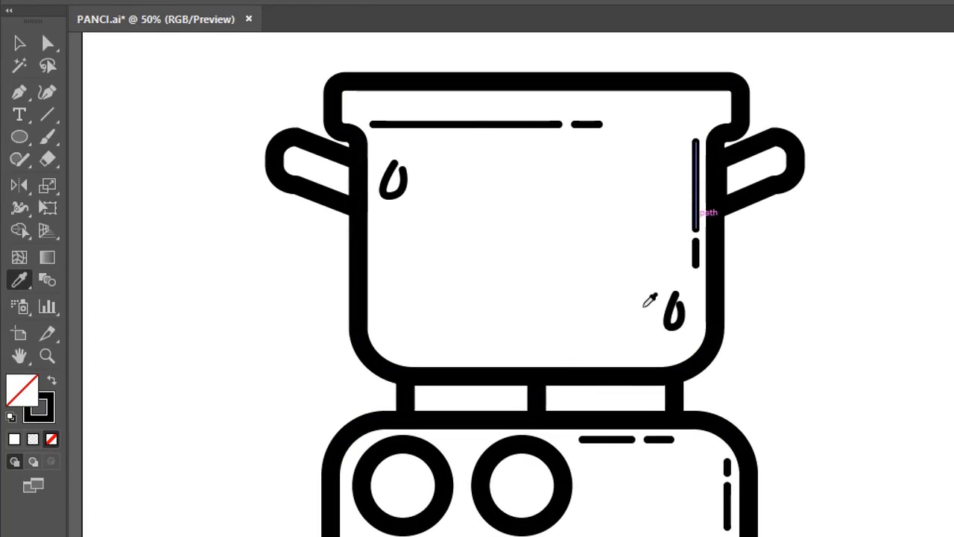
{"action": "key", "text": "a"}
{"action": "key", "text": "i"}
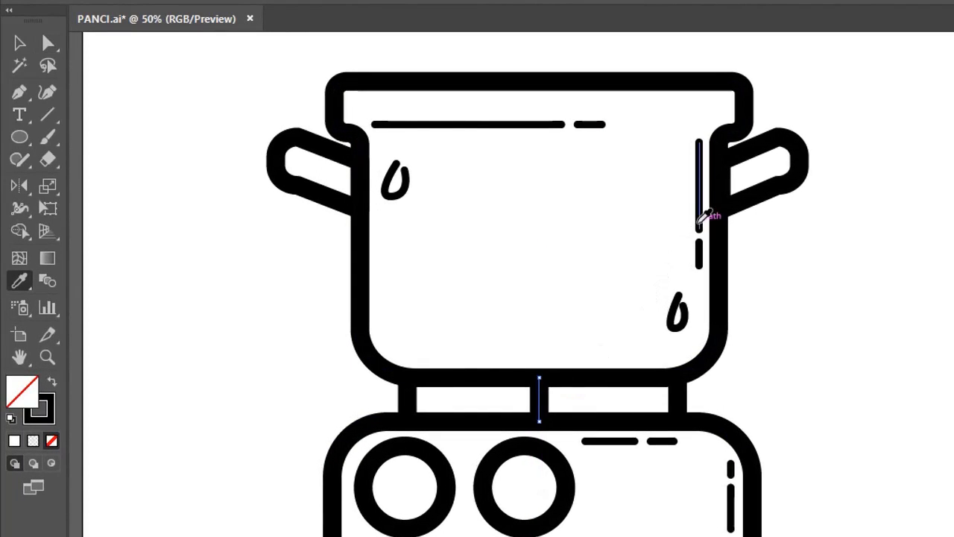
{"action": "left_click", "coordinate": [679, 356], "text": "alt"}
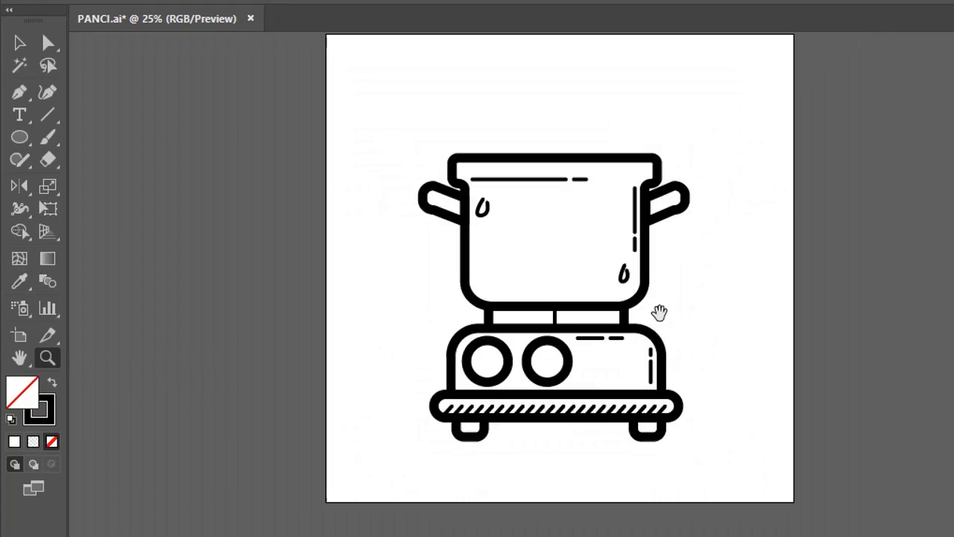
{"action": "left_click_drag", "start_coordinate": [661, 313], "coordinate": [628, 442]}
{"action": "left_click", "coordinate": [576, 410]}
{"action": "scroll", "coordinate": [564, 387], "scroll_direction": "up", "scroll_amount": 2}
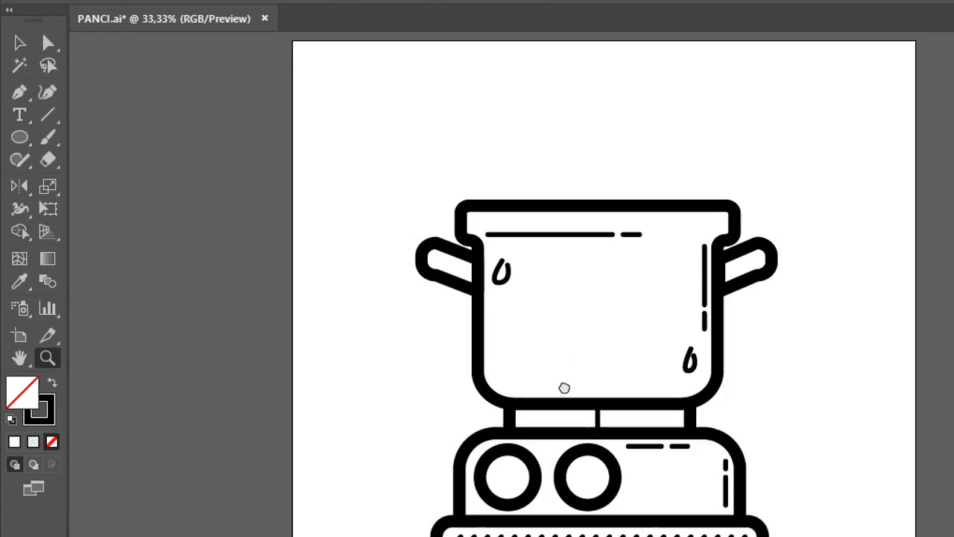
Draw a steam puff above the pot's left side: two thin vertical lines under a three-lobed cloud carrying the pot's thick outline.
{"action": "key", "text": "p"}
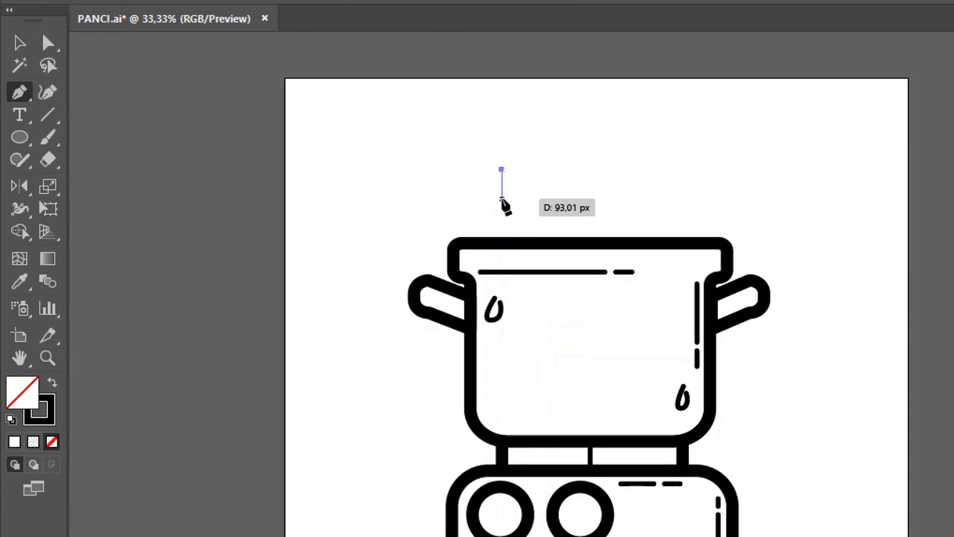
{"action": "left_click", "coordinate": [510, 220]}
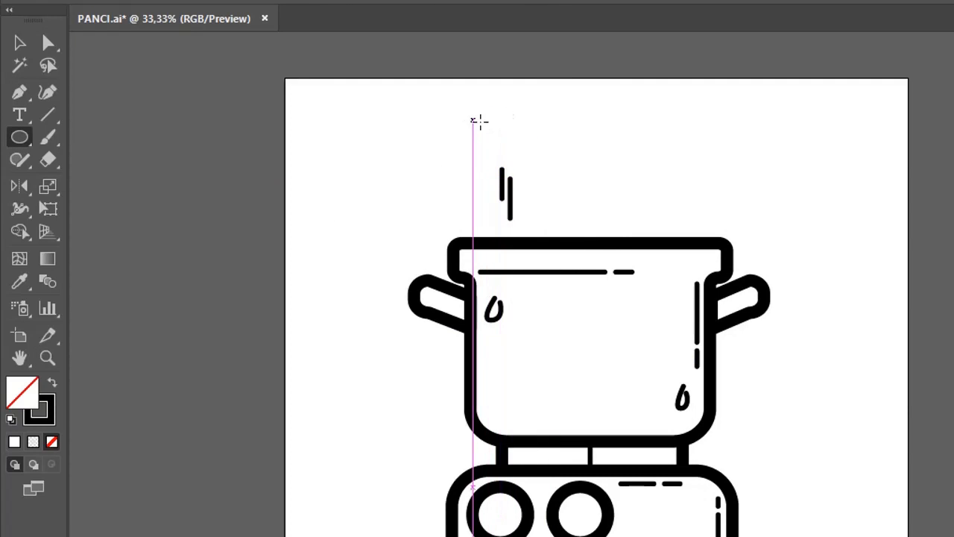
{"action": "mouse_move", "coordinate": [472, 119]}
{"action": "left_mouse_down"}
{"action": "mouse_move", "coordinate": [507, 136]}
{"action": "mouse_move", "coordinate": [510, 156]}
{"action": "mouse_move", "coordinate": [520, 106]}
{"action": "mouse_move", "coordinate": [528, 154]}
{"action": "left_mouse_up"}
{"action": "left_click_drag", "start_coordinate": [472, 146], "coordinate": [472, 149]}
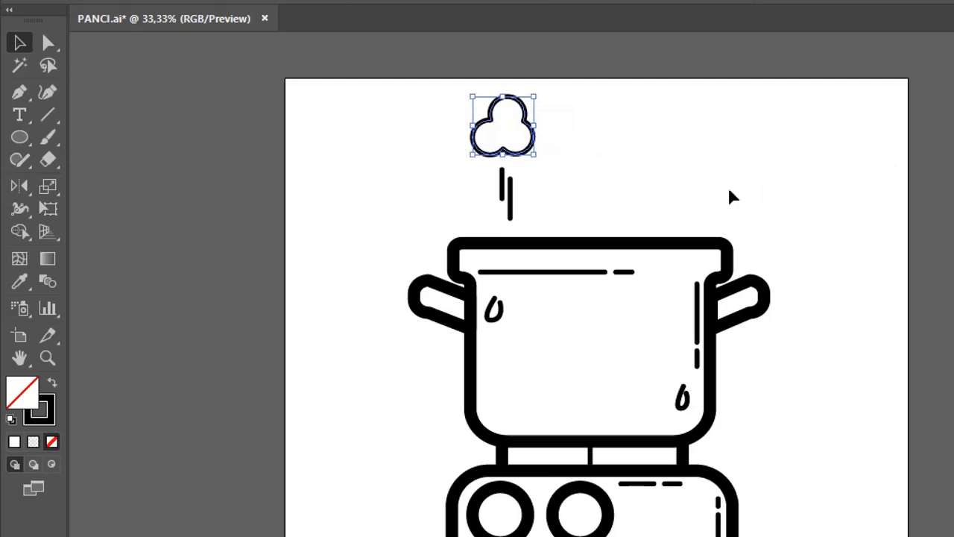
{"action": "left_click", "coordinate": [645, 241]}
{"action": "left_click", "coordinate": [566, 171], "text": "ctrl"}
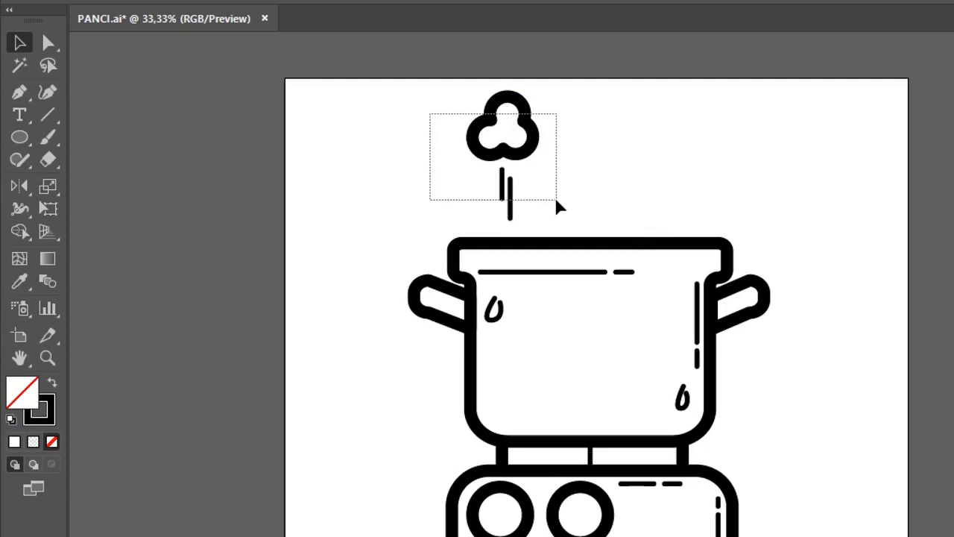
Copy the steam puff above the pot's right side, and place another copy beside the pot's lower right, rotated to blow diagonally away.
{"action": "left_click_drag", "start_coordinate": [556, 200], "coordinate": [553, 198]}
{"action": "left_click_drag", "start_coordinate": [527, 157], "coordinate": [689, 157]}
{"action": "left_click", "coordinate": [620, 101]}
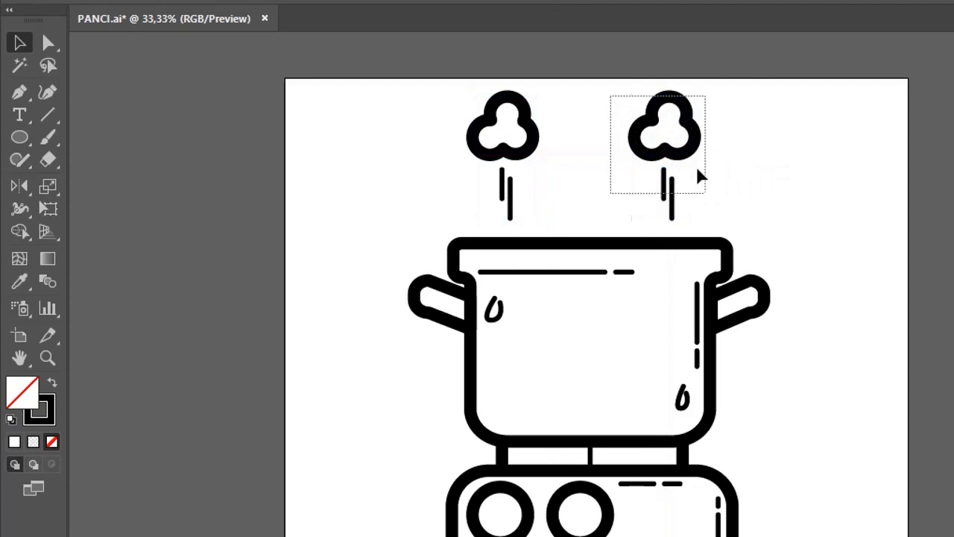
{"action": "left_click_drag", "start_coordinate": [691, 150], "coordinate": [815, 404]}
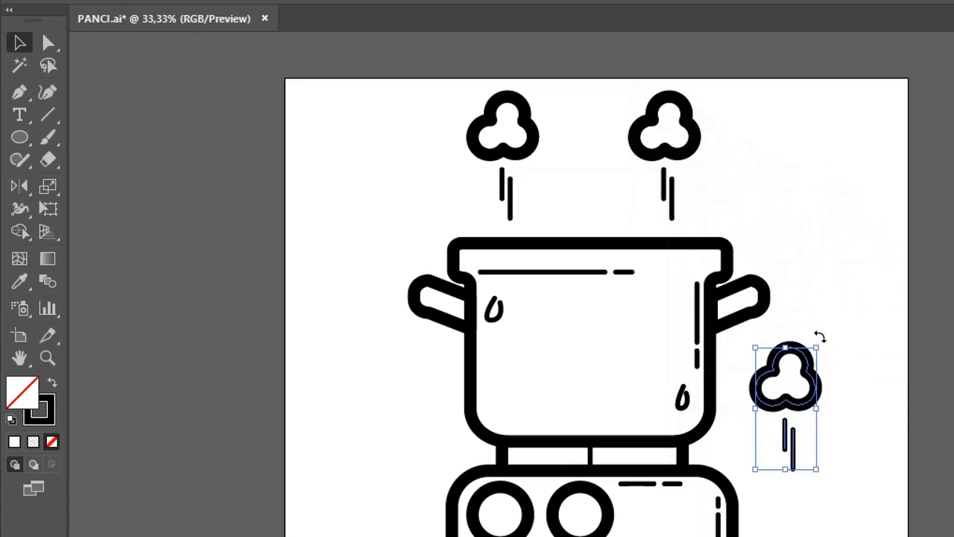
{"action": "mouse_move", "coordinate": [818, 336]}
{"action": "left_mouse_down"}
{"action": "mouse_move", "coordinate": [843, 375]}
{"action": "mouse_move", "coordinate": [847, 403]}
{"action": "mouse_move", "coordinate": [869, 314]}
{"action": "mouse_move", "coordinate": [832, 343]}
{"action": "left_mouse_up"}
{"action": "left_click", "coordinate": [675, 321]}
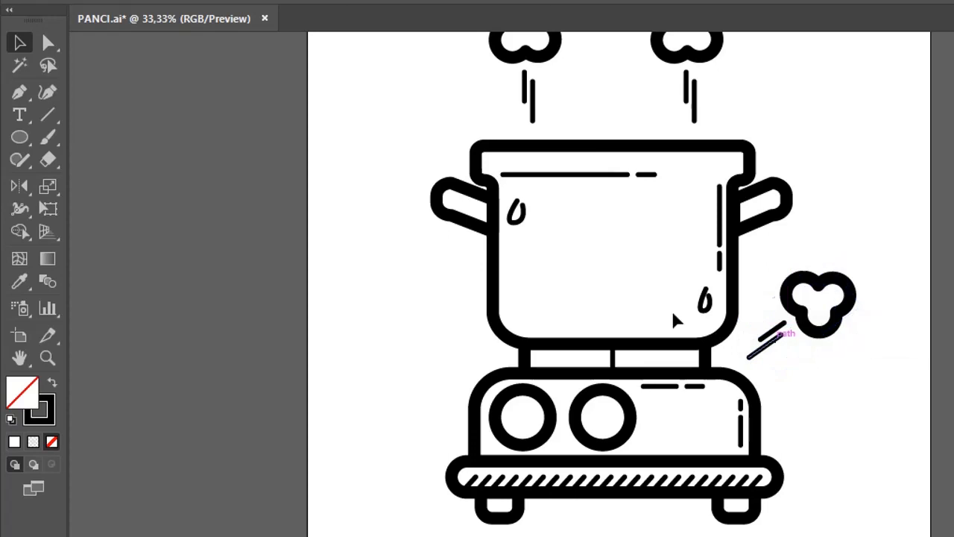
Draw a 3-shaped mouth in the pot's lower middle with the Pen tool, using the thin highlight line's stroke.
{"action": "left_click", "coordinate": [631, 292]}
{"action": "left_click", "coordinate": [631, 291]}
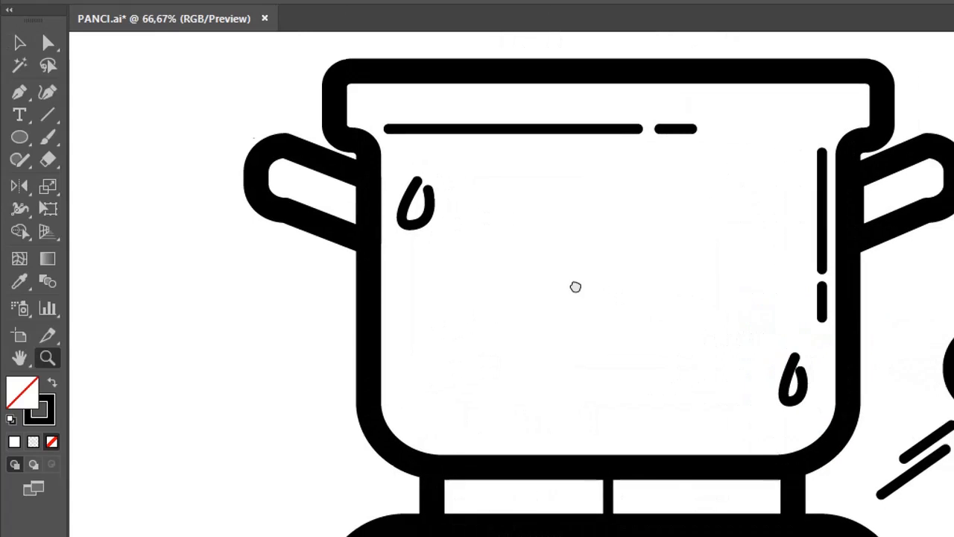
{"action": "key", "text": "p"}
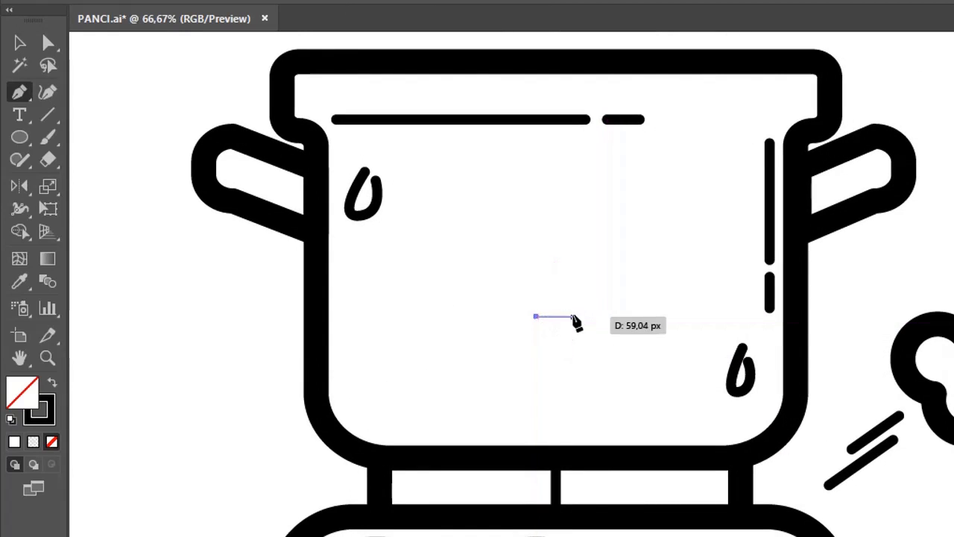
{"action": "left_click_drag", "start_coordinate": [559, 341], "coordinate": [580, 370]}
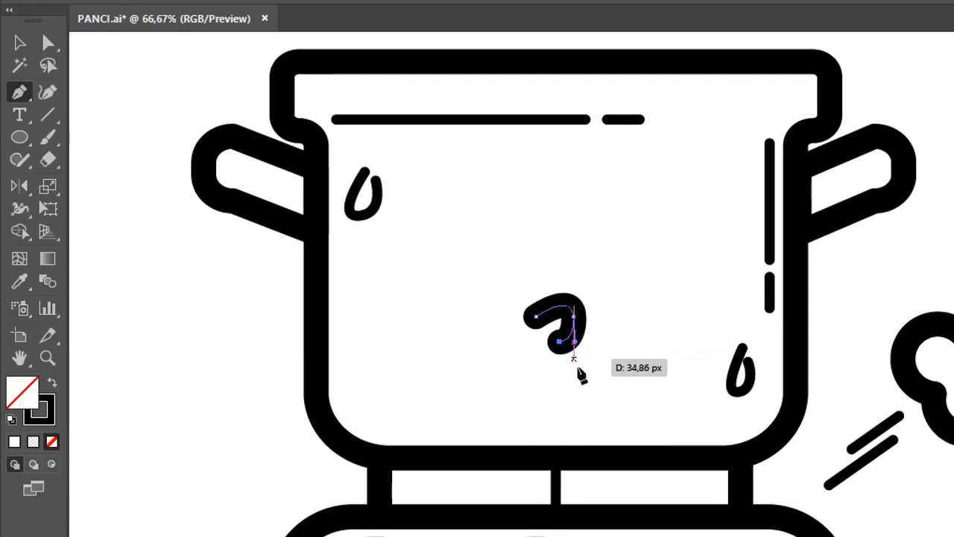
{"action": "left_click", "coordinate": [561, 361], "text": "ctrl"}
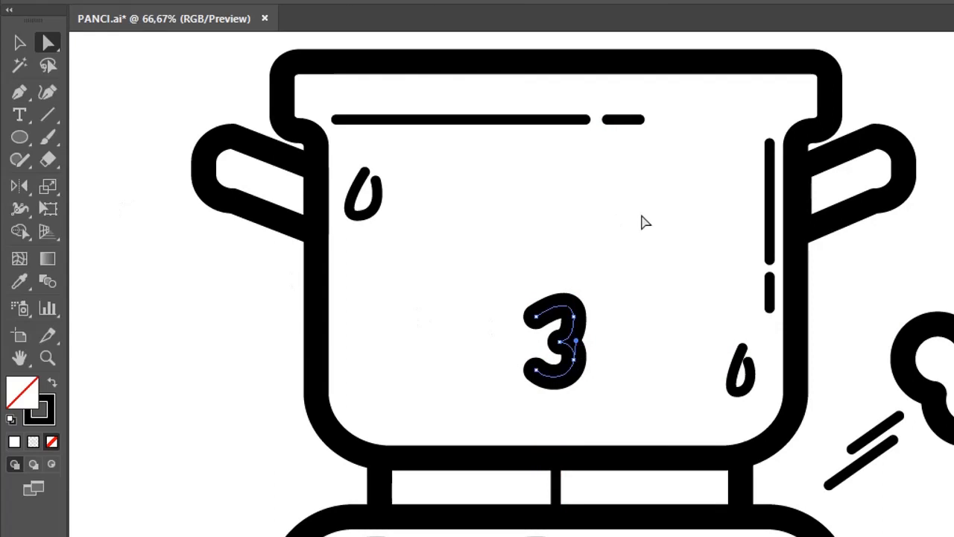
{"action": "left_click", "coordinate": [772, 283]}
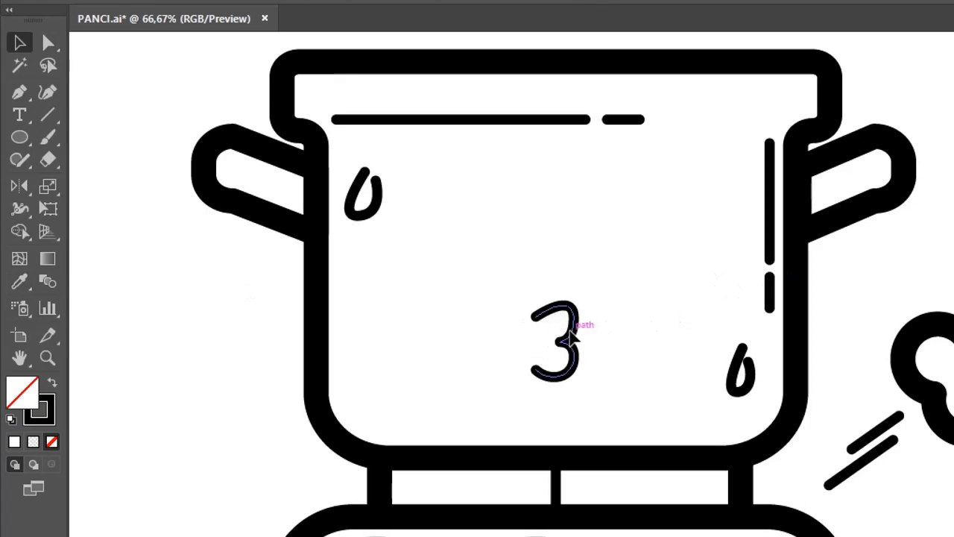
{"action": "left_click_drag", "start_coordinate": [569, 337], "coordinate": [592, 343]}
{"action": "left_click", "coordinate": [103, 207]}
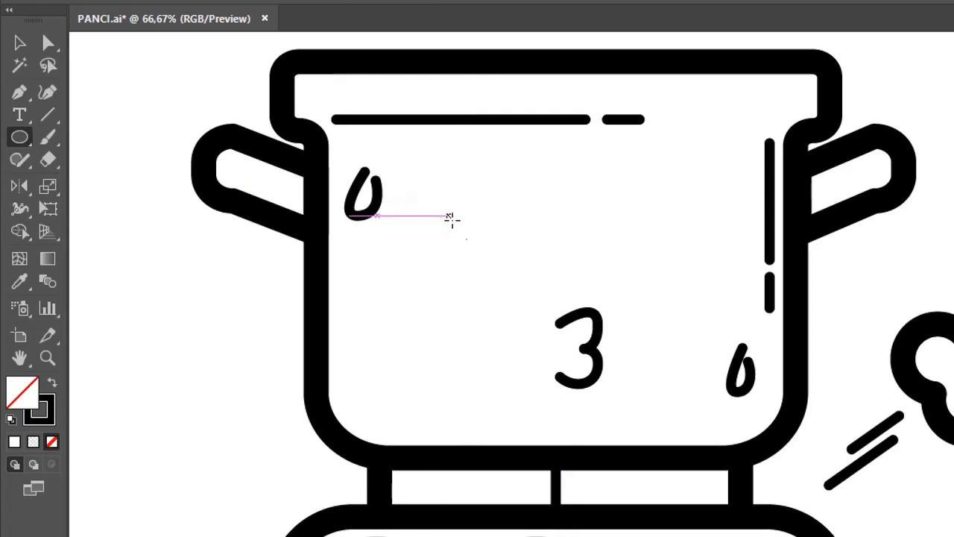
Draw two solid black round eyes above the mouth and add a small white highlight at the left eye's upper right.
{"action": "left_click_drag", "start_coordinate": [449, 217], "coordinate": [498, 264]}
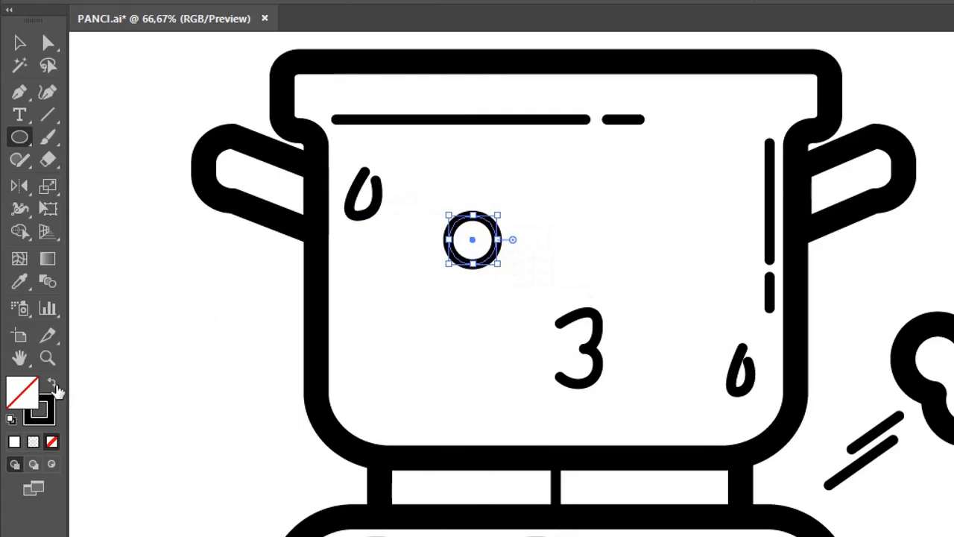
{"action": "left_click", "coordinate": [52, 384]}
{"action": "left_click_drag", "start_coordinate": [481, 253], "coordinate": [686, 289]}
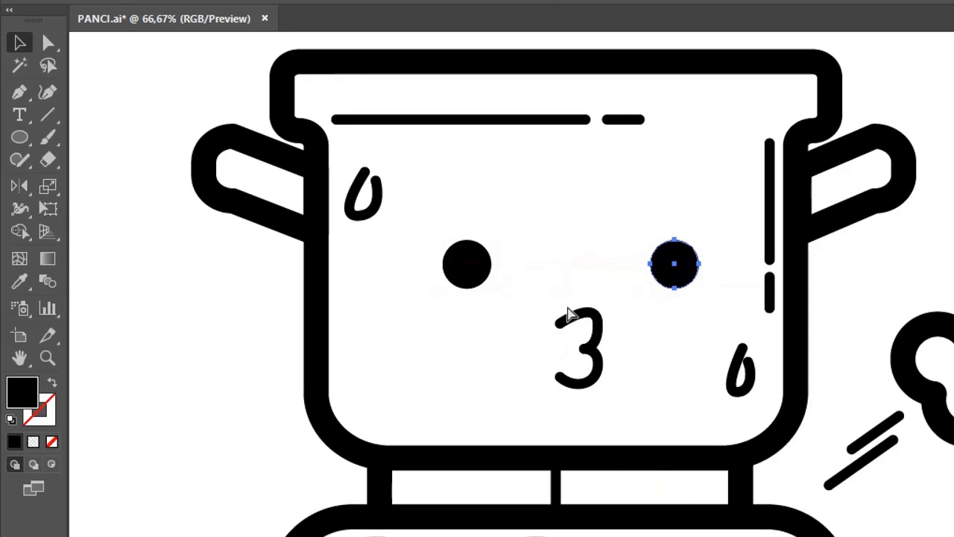
{"action": "left_click_drag", "start_coordinate": [468, 279], "coordinate": [473, 259]}
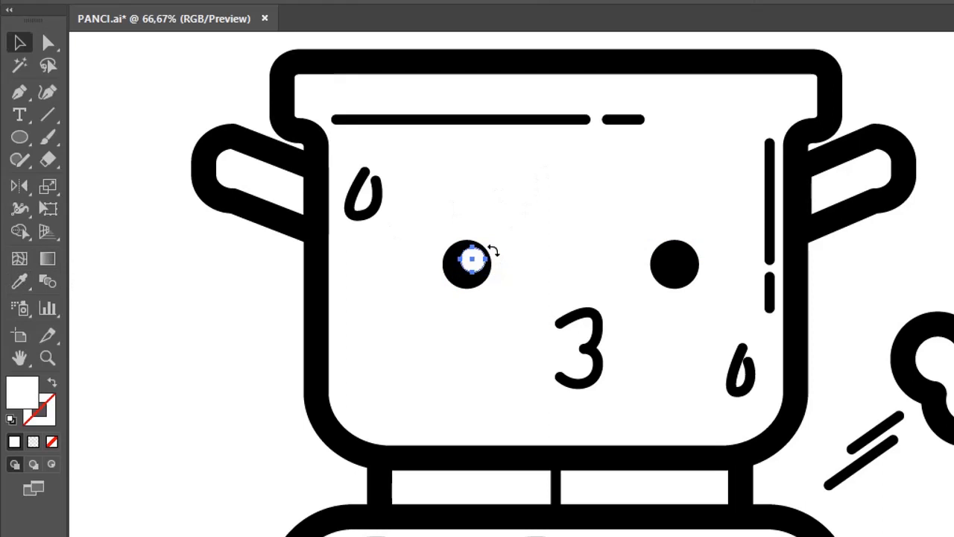
{"action": "left_click_drag", "start_coordinate": [466, 272], "coordinate": [589, 256]}
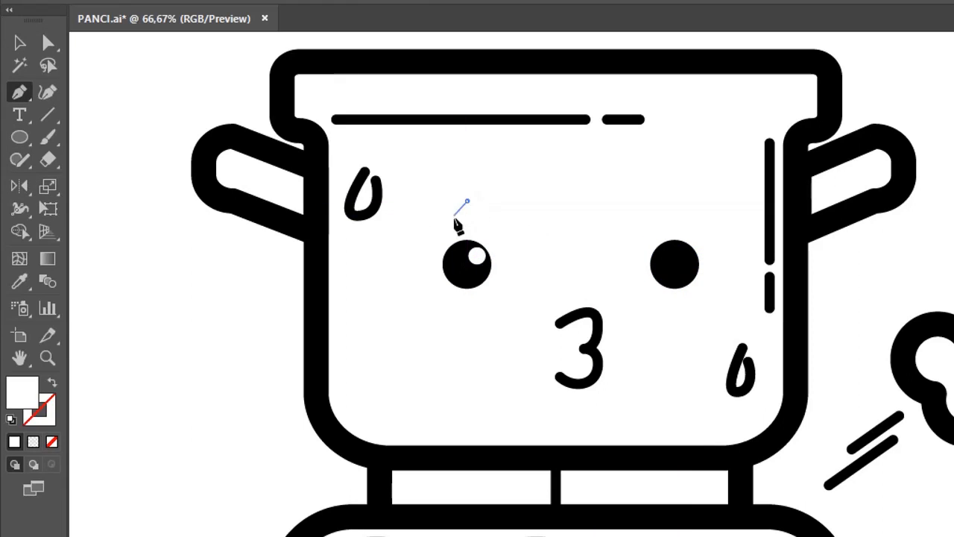
Draw a short, thin curved eyebrow above the left eye and place a mirrored copy above the right eye.
{"action": "left_click_drag", "start_coordinate": [409, 225], "coordinate": [31, 200]}
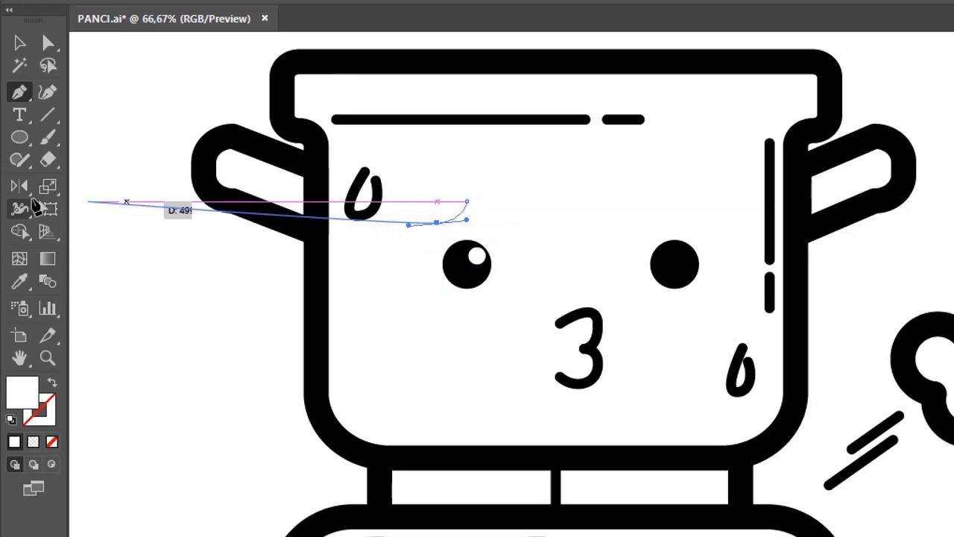
{"action": "left_click", "coordinate": [24, 276]}
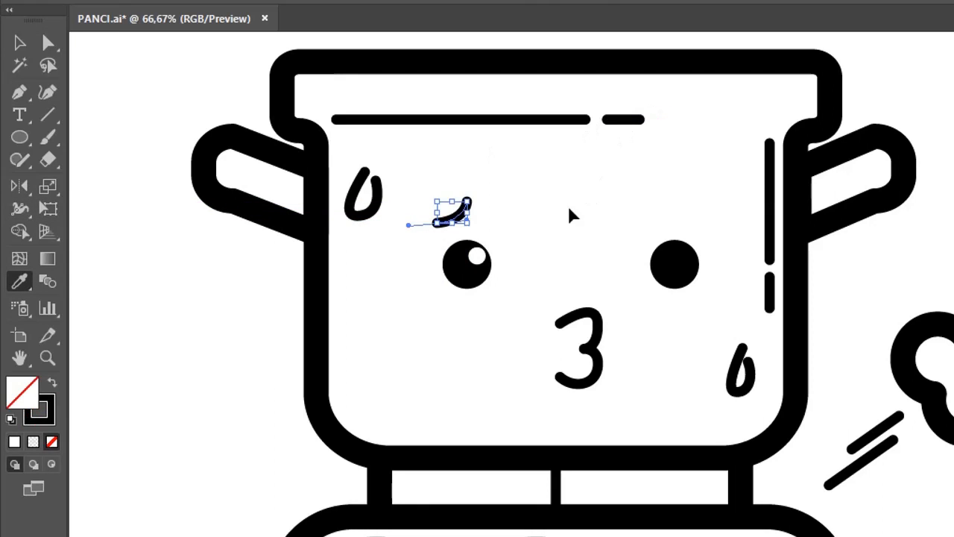
{"action": "left_click_drag", "start_coordinate": [468, 216], "coordinate": [700, 216]}
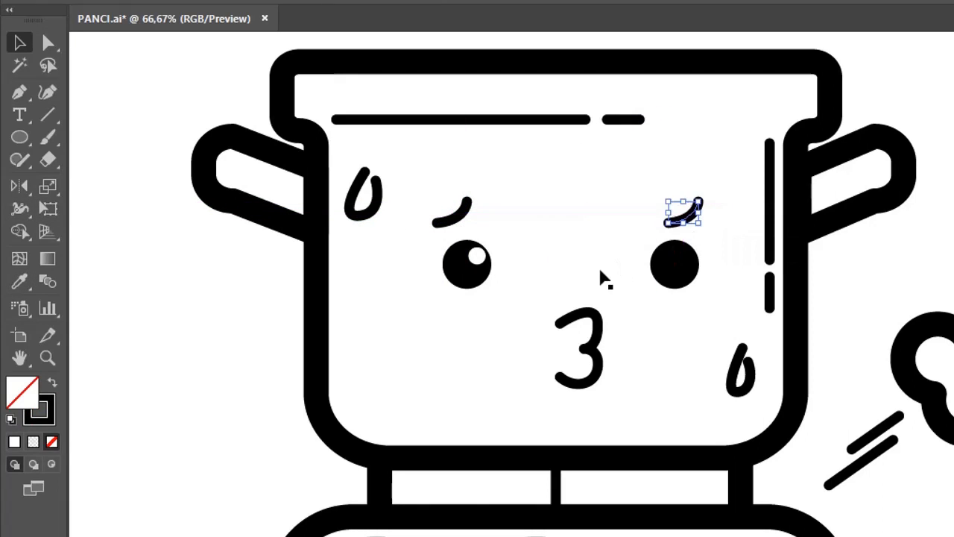
{"action": "double_click", "coordinate": [19, 190]}
{"action": "key", "text": "Return"}
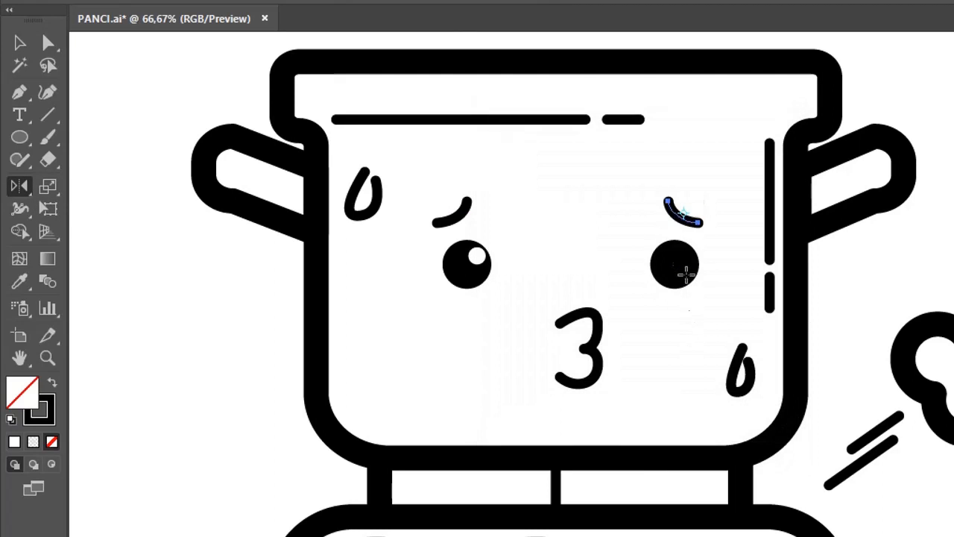
Move the right eye inward with a matching white highlight, and centre the mouth below the two eyes.
{"action": "key", "text": "v"}
{"action": "left_click_drag", "start_coordinate": [678, 270], "coordinate": [654, 266]}
{"action": "left_click", "coordinate": [598, 237]}
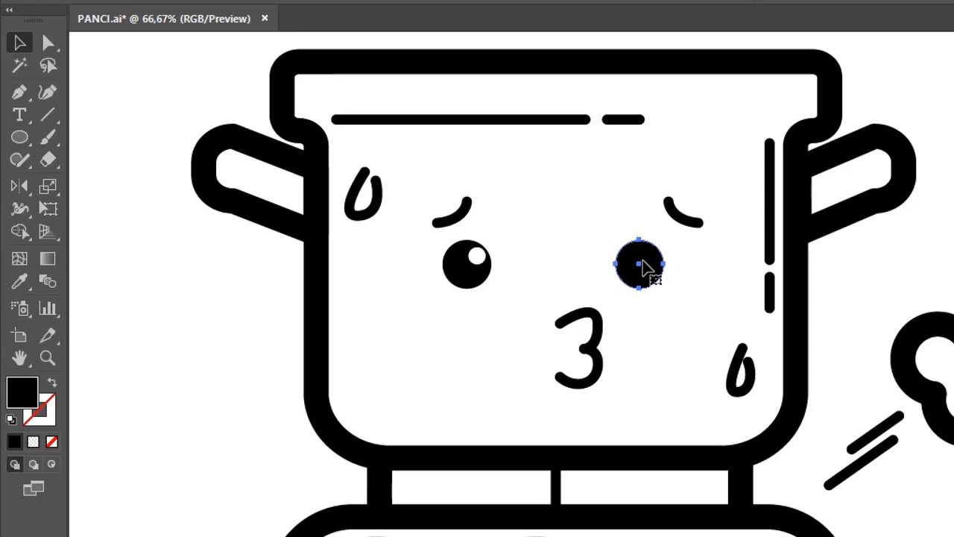
{"action": "key", "text": "Delete"}
{"action": "key", "text": "ctrl+z"}
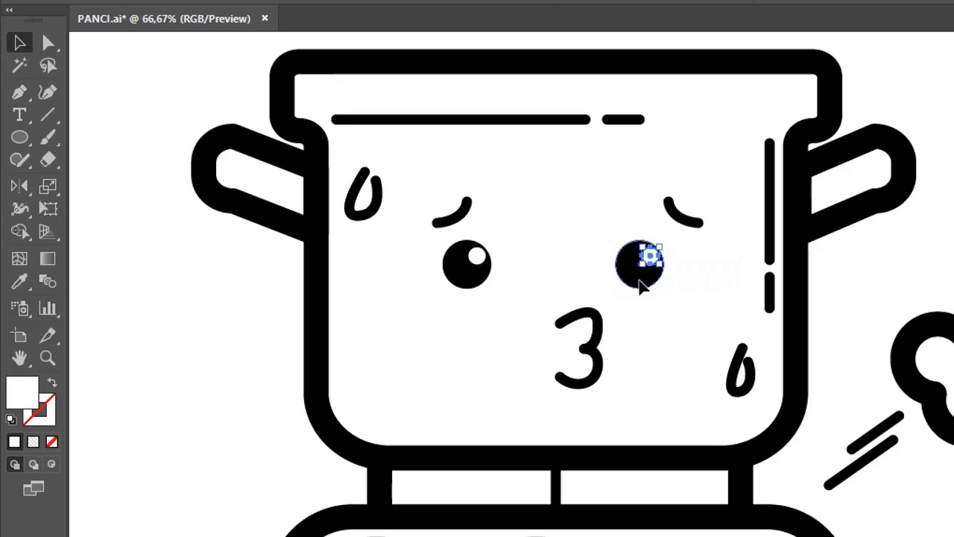
{"action": "left_click_drag", "start_coordinate": [640, 285], "coordinate": [650, 283]}
{"action": "left_click_drag", "start_coordinate": [601, 315], "coordinate": [631, 288]}
Draw a short vertical indicator mark near the top inside the left stove knob and copy it into the right knob.
{"action": "key", "text": "z"}
{"action": "left_click", "coordinate": [648, 327], "text": "alt"}
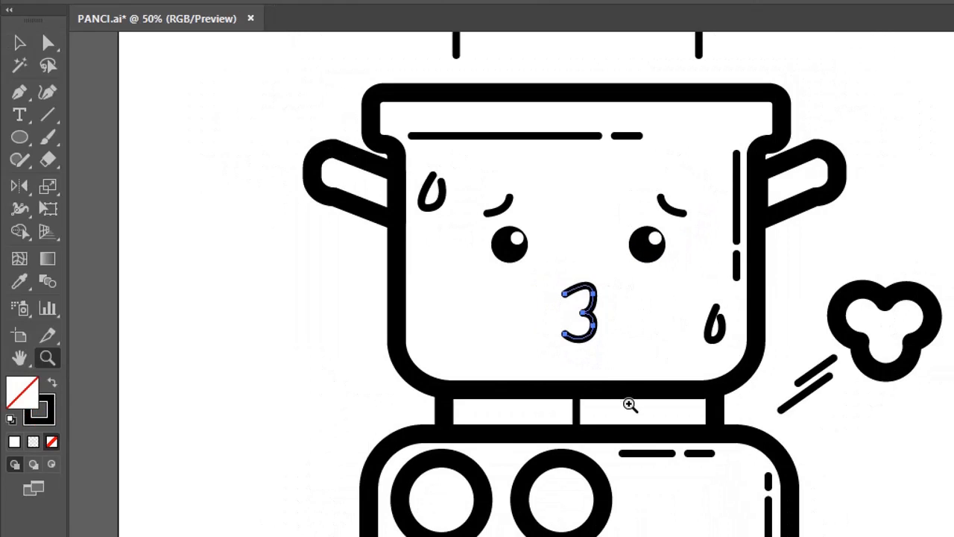
{"action": "left_click", "coordinate": [630, 404], "text": "alt"}
{"action": "left_click", "coordinate": [607, 384]}
{"action": "left_click_drag", "start_coordinate": [592, 362], "coordinate": [588, 409]}
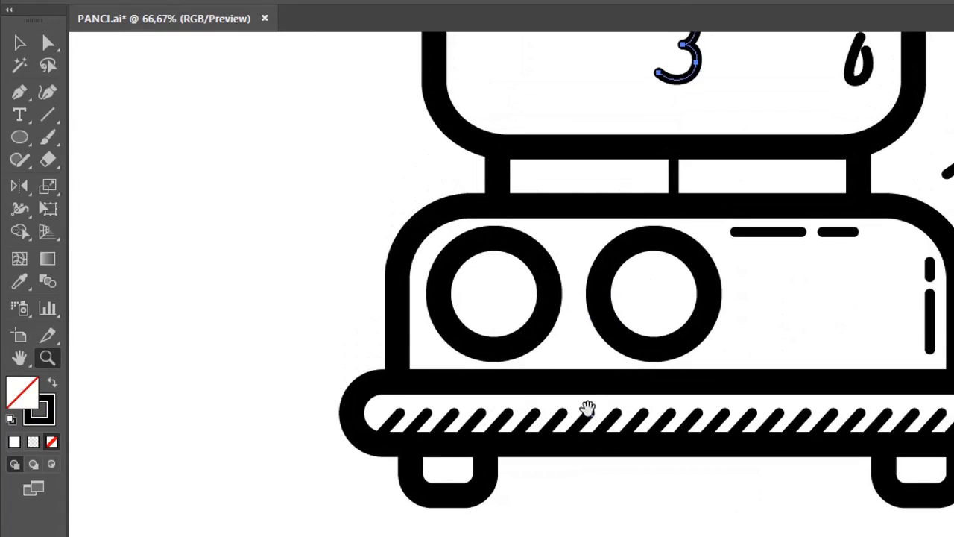
{"action": "left_click", "coordinate": [493, 262]}
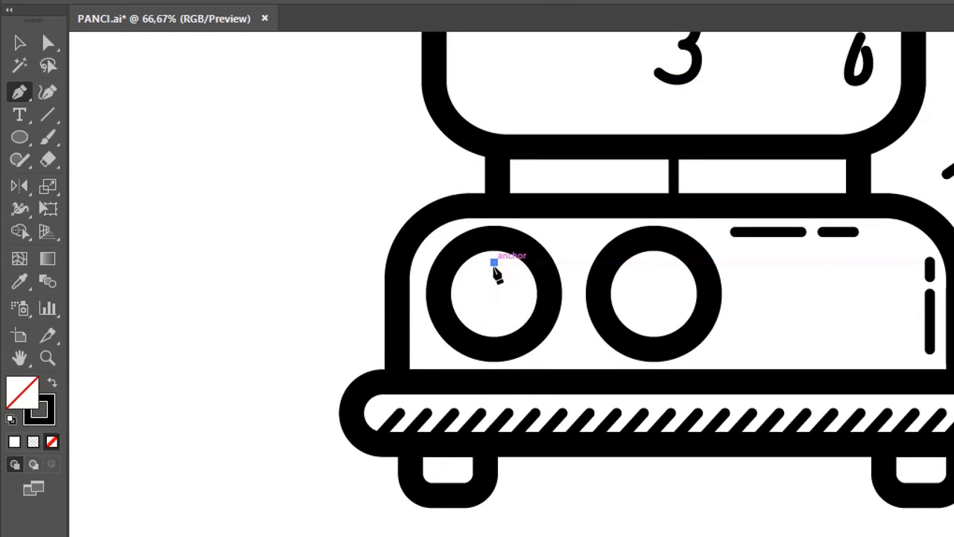
{"action": "left_click_drag", "start_coordinate": [498, 273], "coordinate": [659, 292]}
Select the upper part of the pot by its anchor points, together with its handles, eyes, eyebrows and highlight lines.
{"action": "key", "text": "z"}
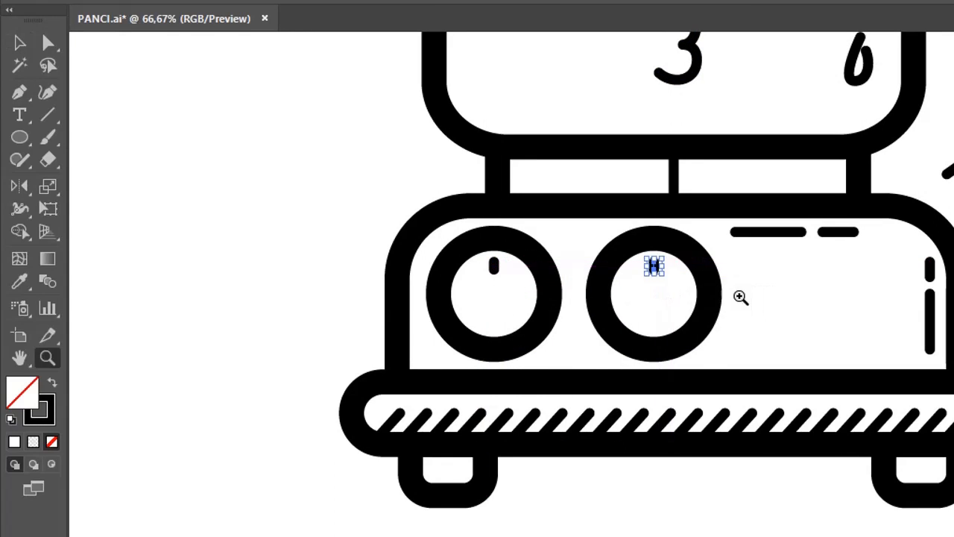
{"action": "left_click", "coordinate": [720, 294], "text": "alt"}
{"action": "key", "text": "a"}
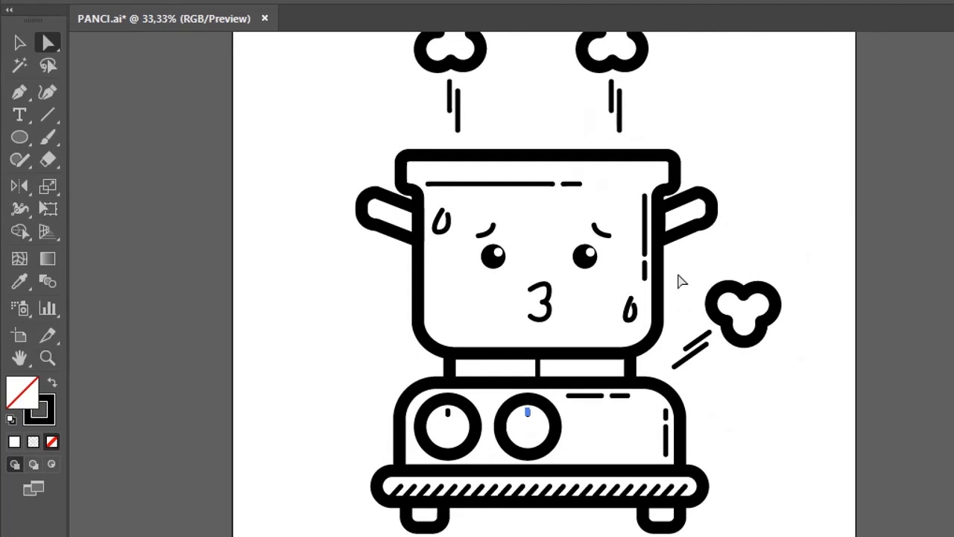
{"action": "left_click_drag", "start_coordinate": [339, 137], "coordinate": [764, 261]}
{"action": "left_click", "coordinate": [296, 156]}
{"action": "left_click_drag", "start_coordinate": [555, 253], "coordinate": [710, 290]}
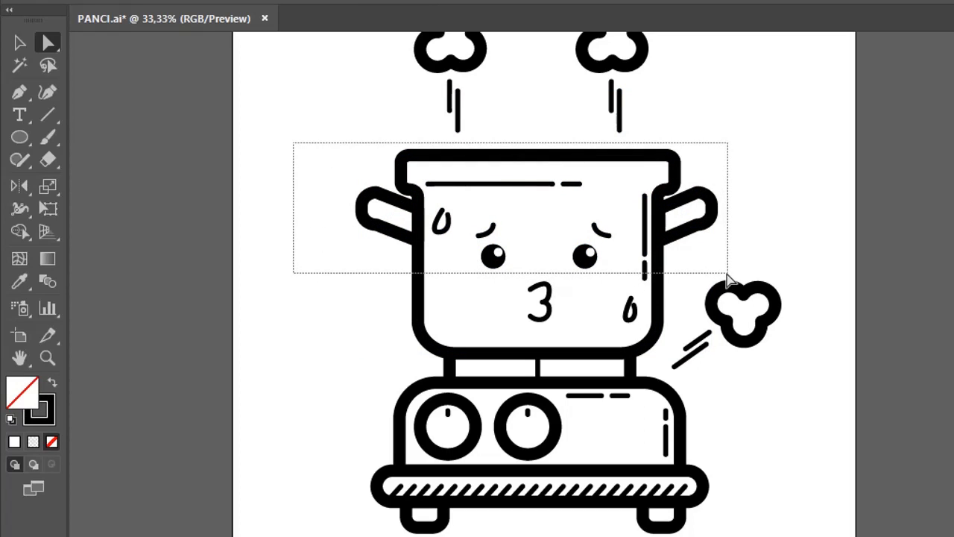
{"action": "left_click_drag", "start_coordinate": [727, 273], "coordinate": [727, 273]}
{"action": "mouse_move", "coordinate": [700, 231]}
{"action": "left_mouse_down"}
{"action": "mouse_move", "coordinate": [708, 275]}
{"action": "mouse_move", "coordinate": [692, 223]}
{"action": "mouse_move", "coordinate": [701, 231]}
{"action": "left_mouse_up"}
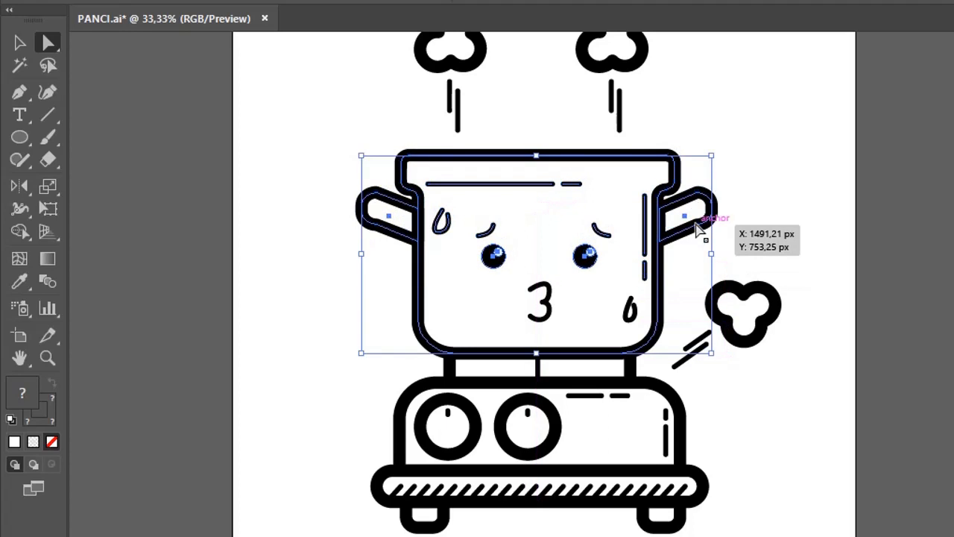